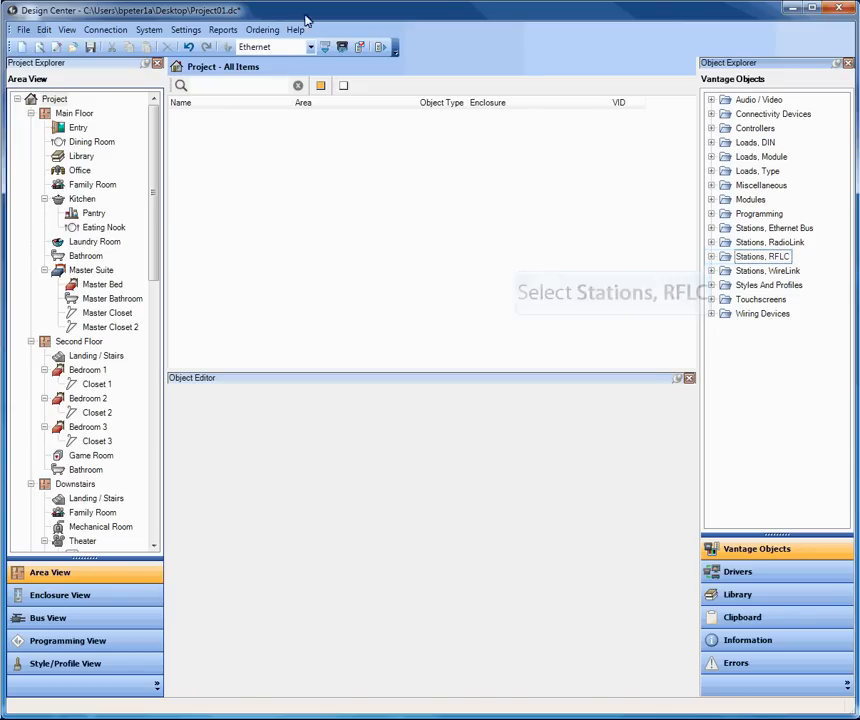
# - Expand the RFLC station category in the Object Explorer and select RFLC Dimmer
pyautogui.click(711, 257)
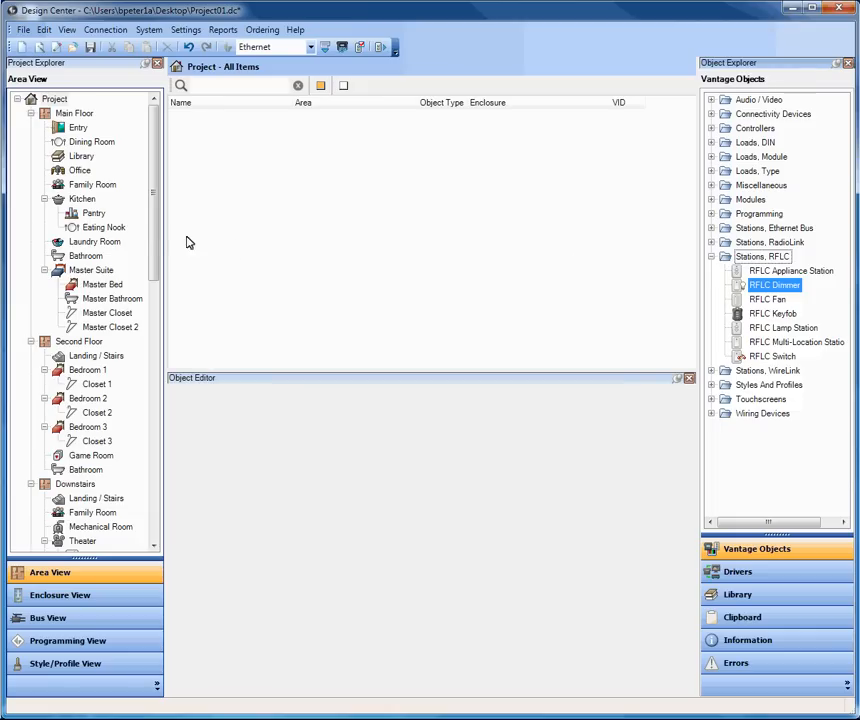
pyautogui.moveTo(155, 223)
pyautogui.mouseDown()
pyautogui.moveTo(153, 322)
pyautogui.moveTo(155, 209)
pyautogui.mouseUp()
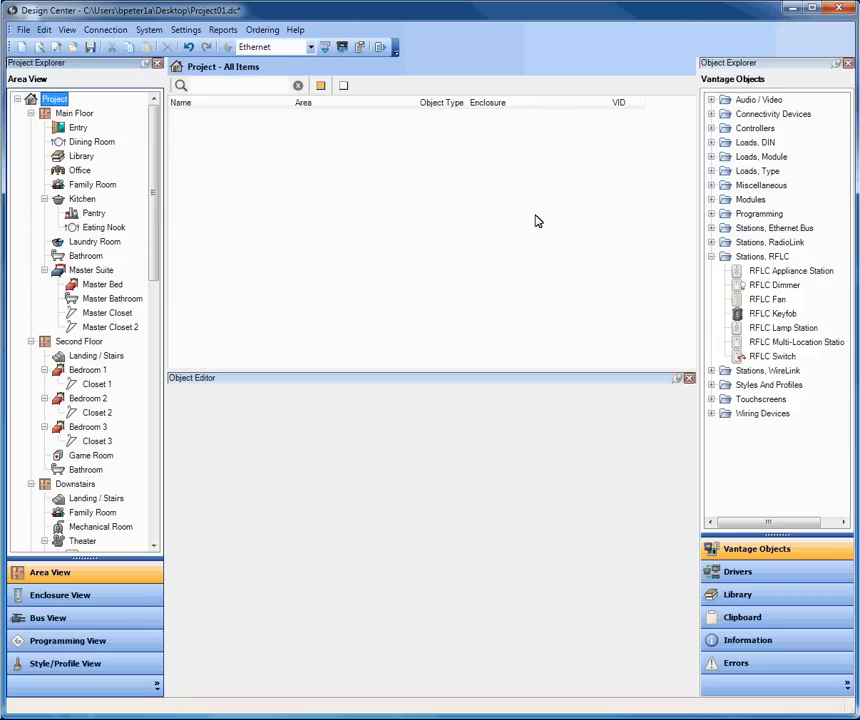
pyautogui.click(775, 286)
# - Add an RFLC dimmer to the Entry area and rename it Entry RFLC Dimmer 1
pyautogui.moveTo(777, 290); pyautogui.dragTo(82, 128)
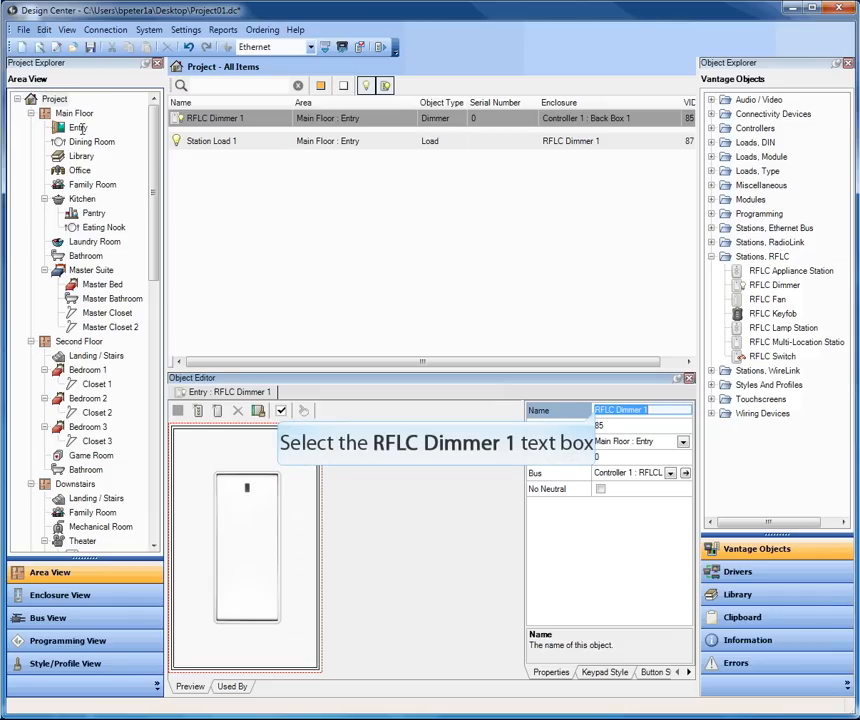
pyautogui.click(597, 410)
pyautogui.write('Entry')
# - Rename the dimmer's Station Load 1 to Chandelier and set its total power to 400
pyautogui.click(221, 146)
pyautogui.moveTo(503, 409); pyautogui.dragTo(405, 408)
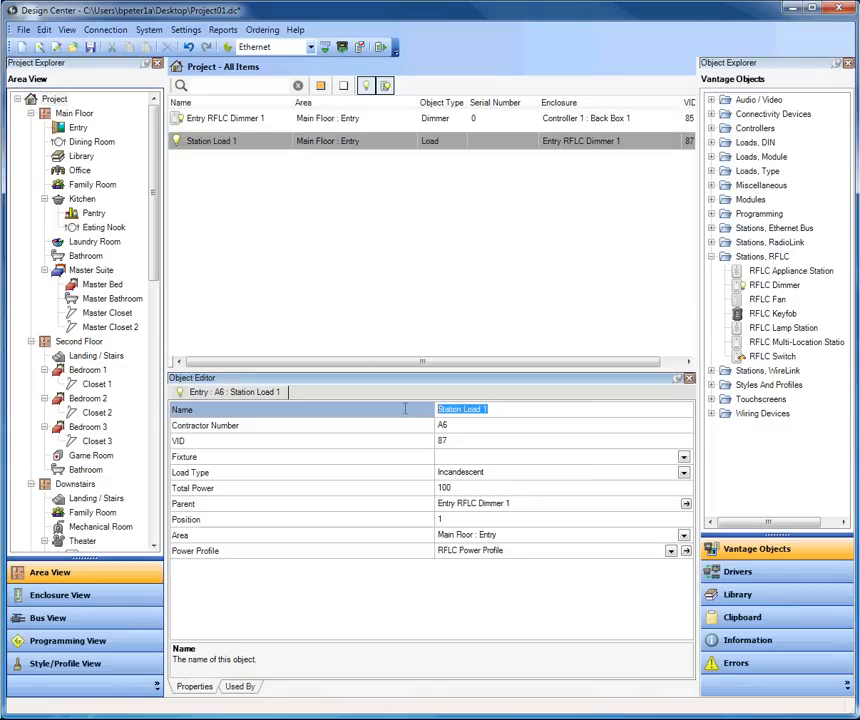
pyautogui.write('Chande')
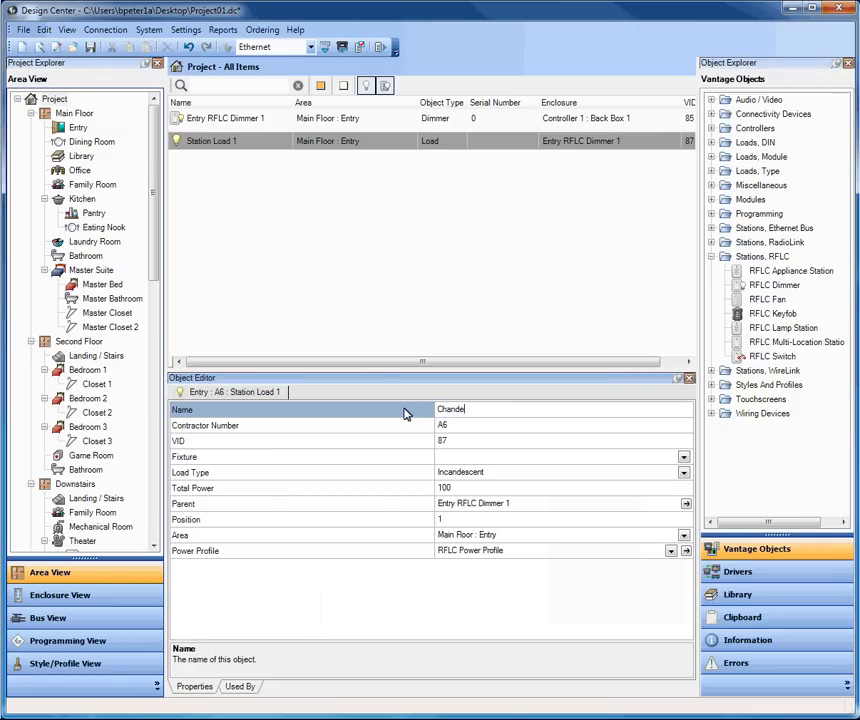
pyautogui.write('lier')
pyautogui.click(457, 488)
pyautogui.moveTo(457, 488); pyautogui.dragTo(440, 490)
pyautogui.write('400')
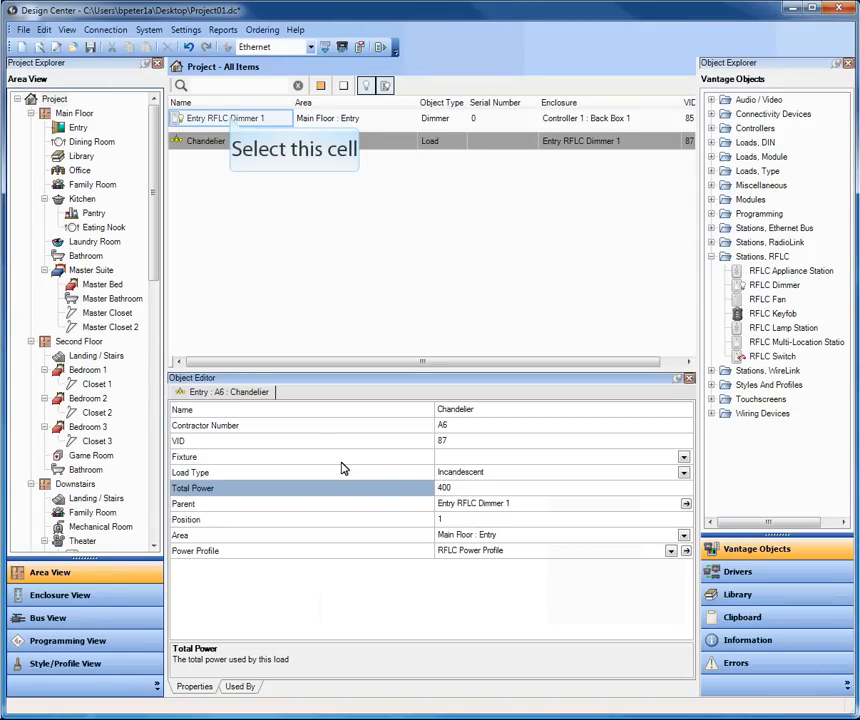
pyautogui.click(231, 119)
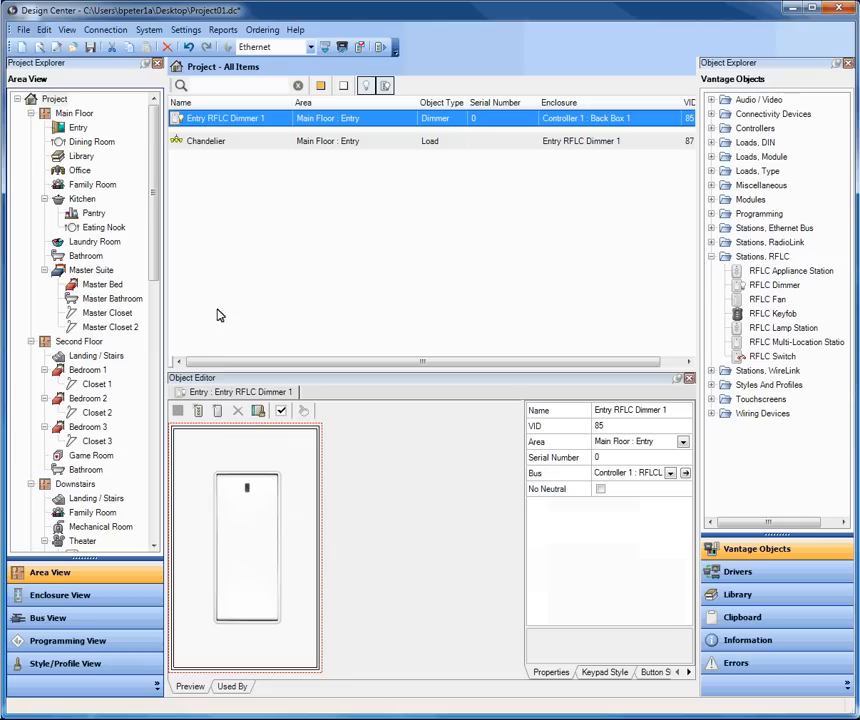
pyautogui.click(220, 441)
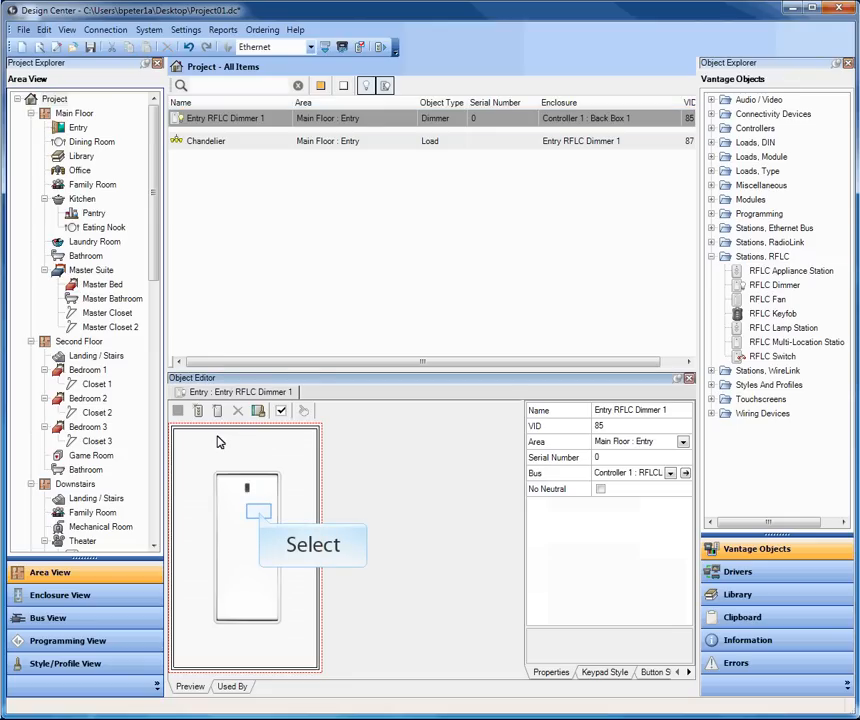
pyautogui.click(259, 517)
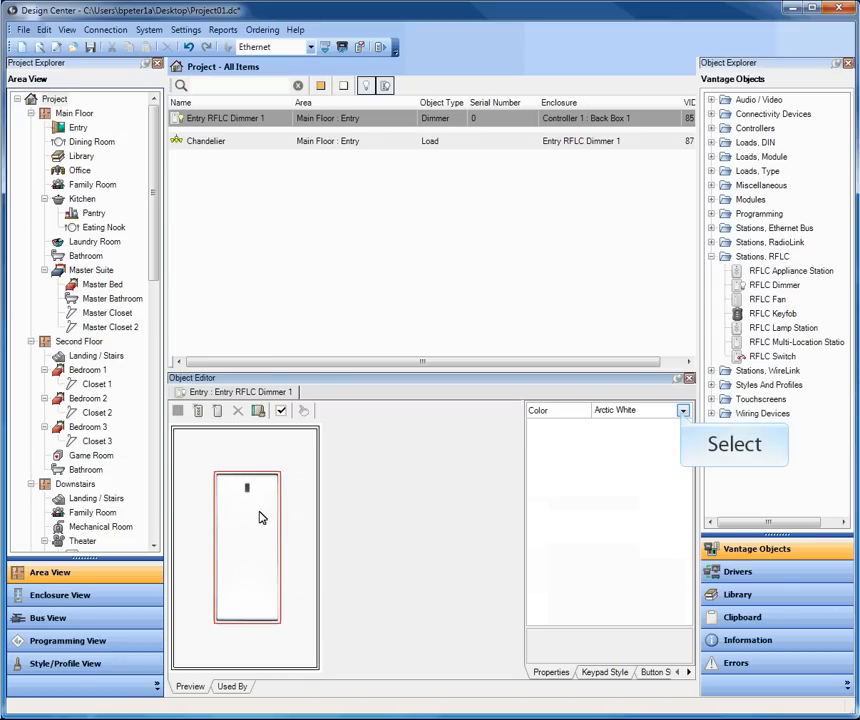
pyautogui.click(682, 413)
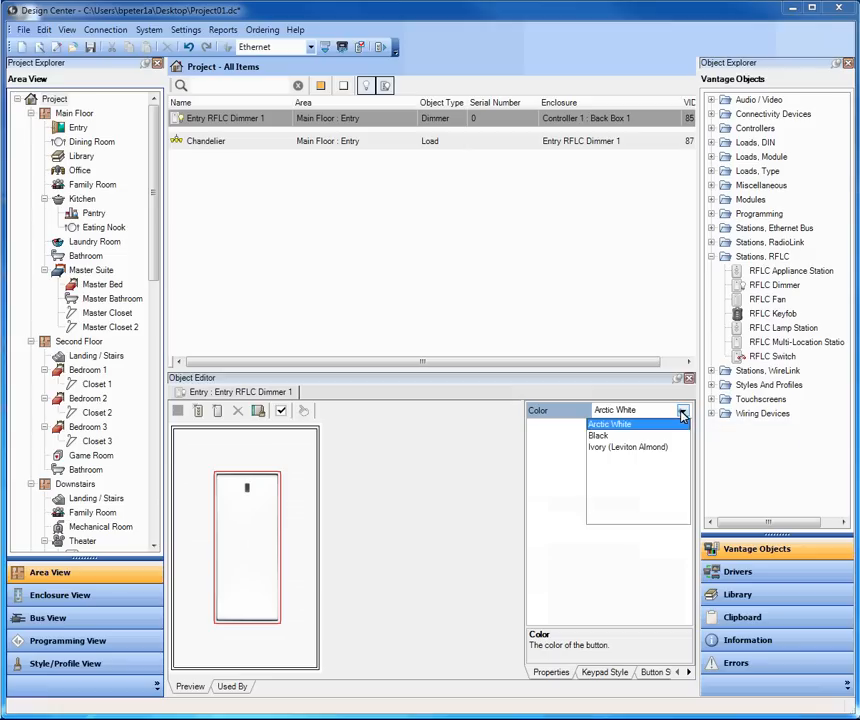
pyautogui.click(682, 413)
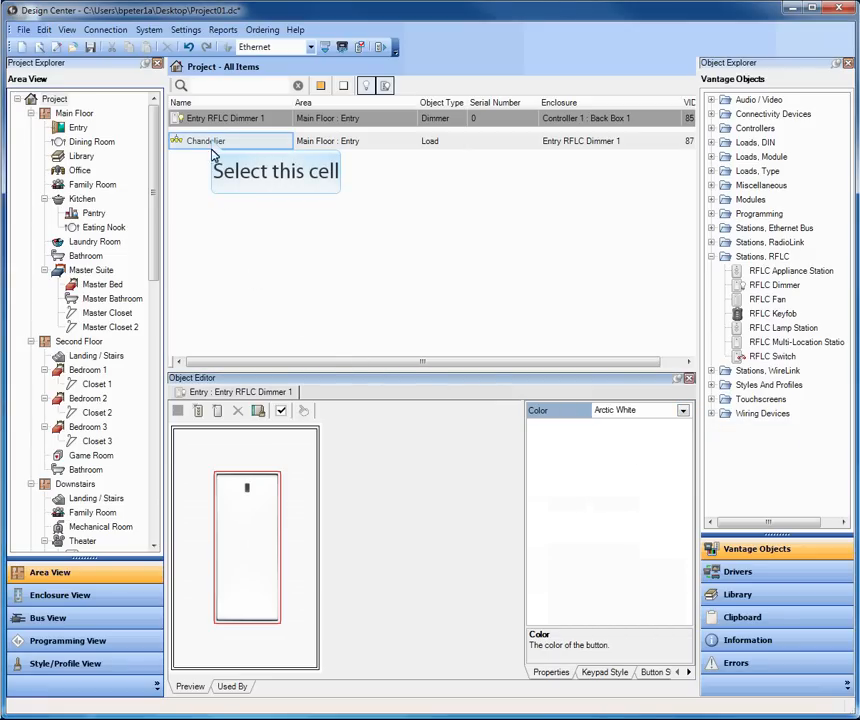
pyautogui.click(213, 142)
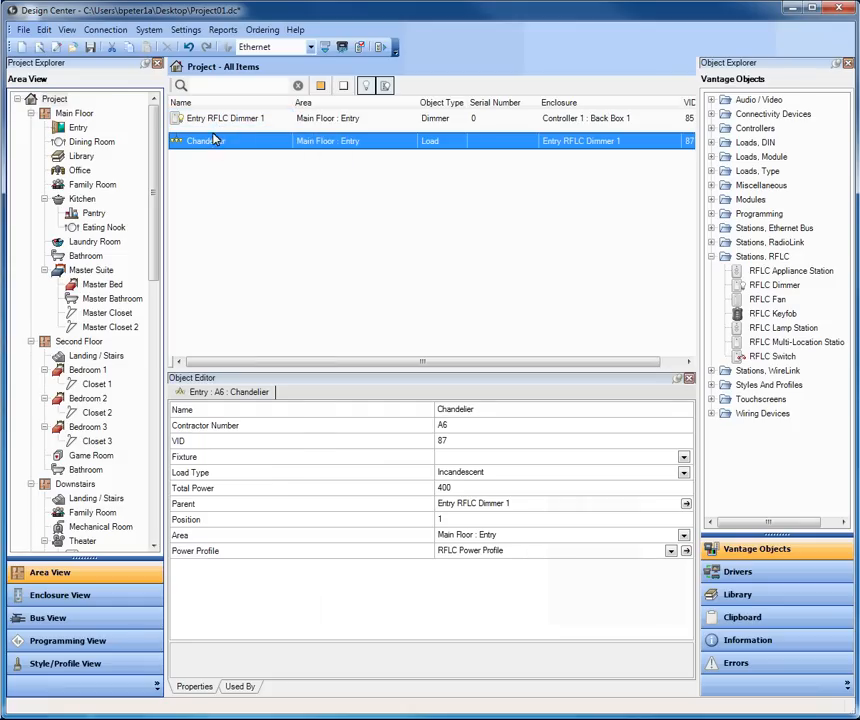
pyautogui.click(213, 120)
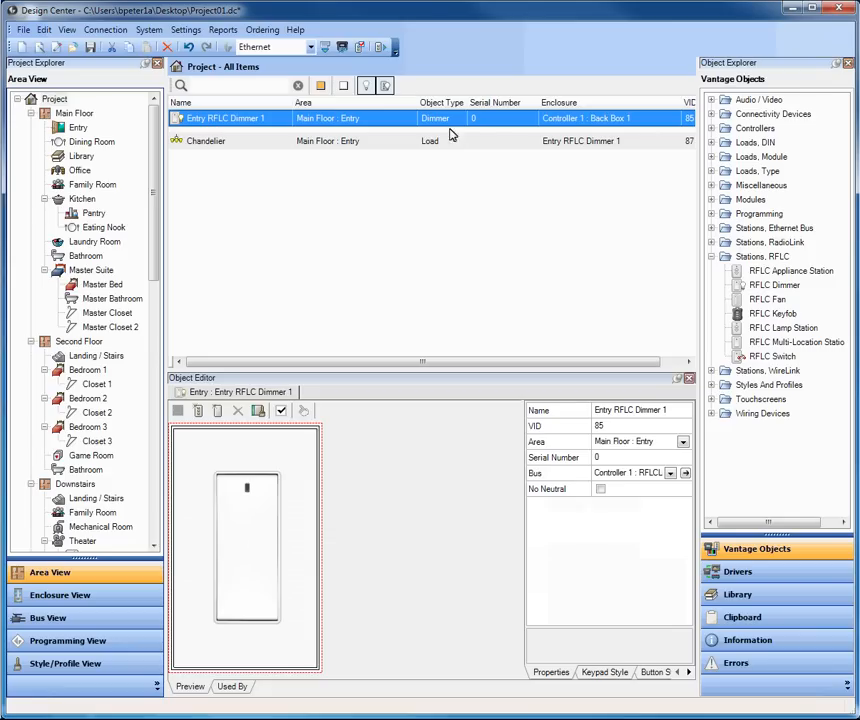
# - Gang a second RFLC dimmer beside the first and rename it Entry RFLC Dimmer 2
pyautogui.moveTo(768, 290); pyautogui.dragTo(298, 445)
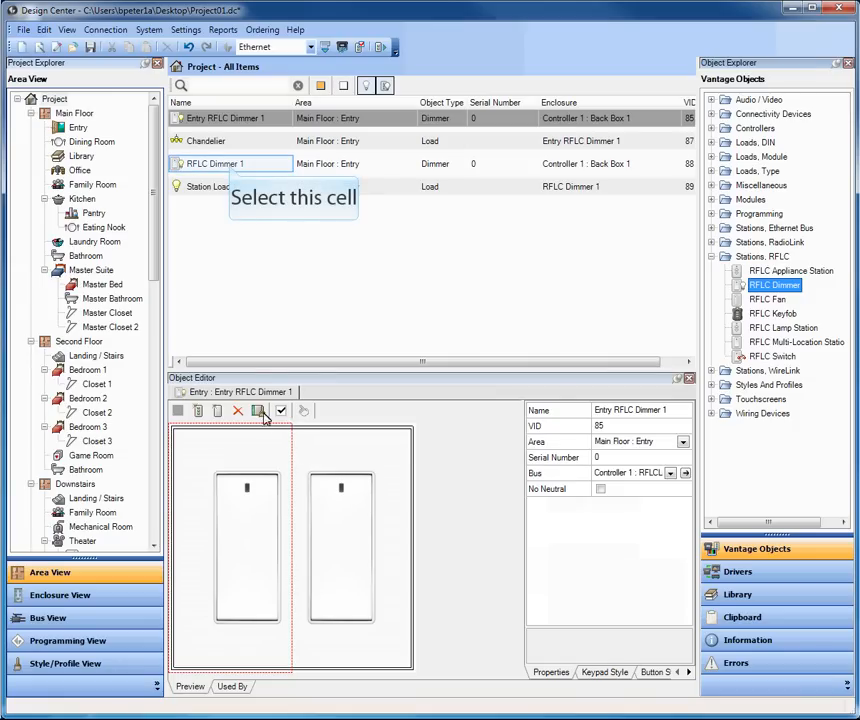
pyautogui.click(229, 170)
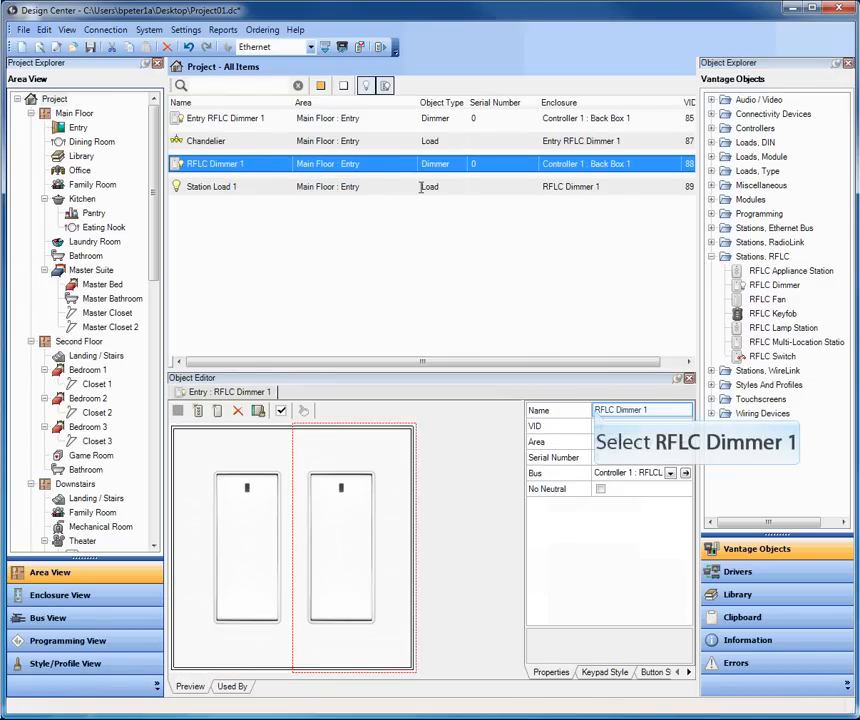
pyautogui.click(595, 412)
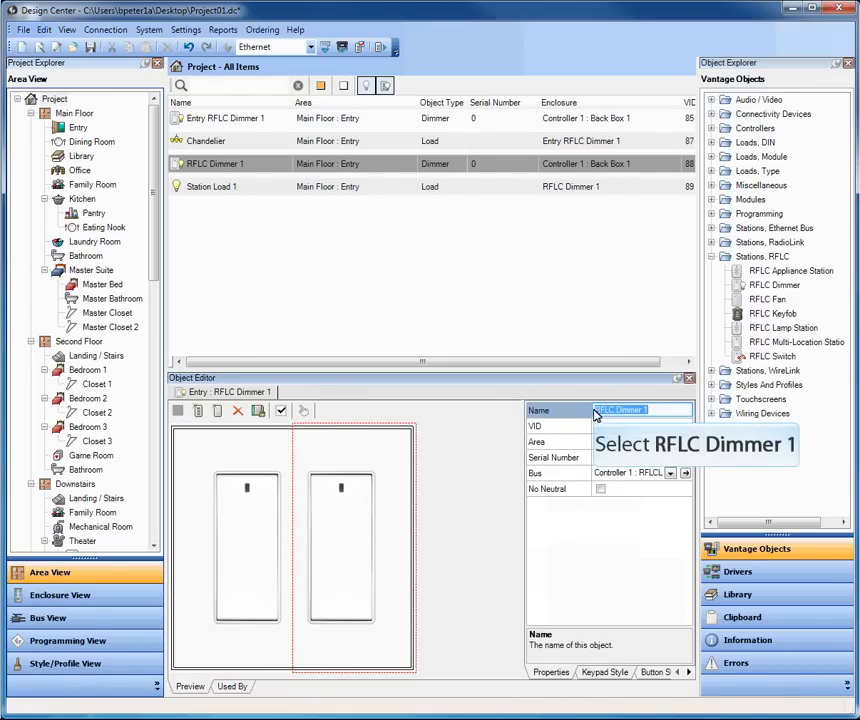
pyautogui.click(596, 411)
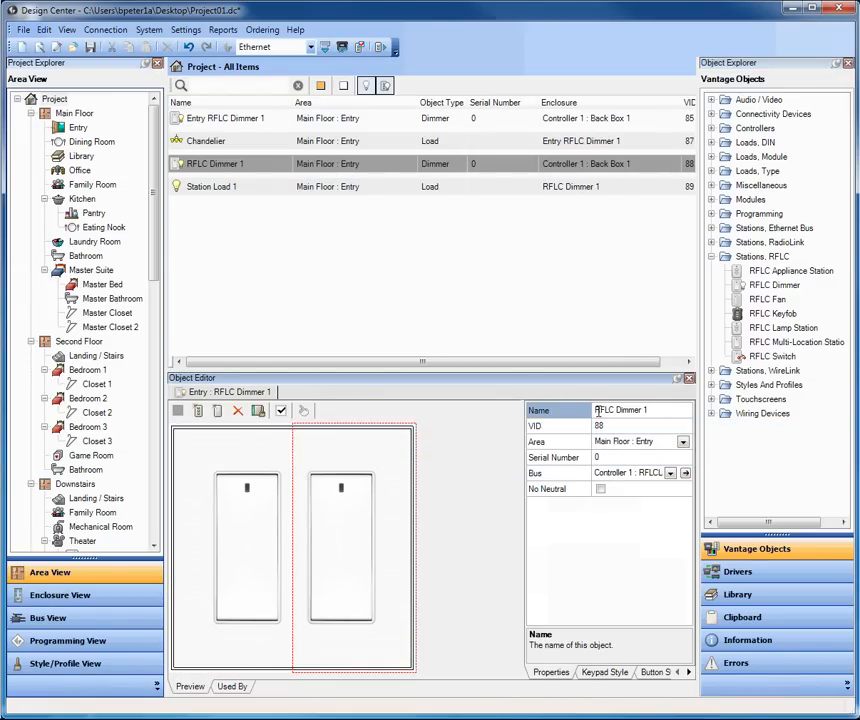
pyautogui.write('Entry')
# - Rename the second dimmer's Station Load 1 to Front Porch Lights
pyautogui.click(212, 187)
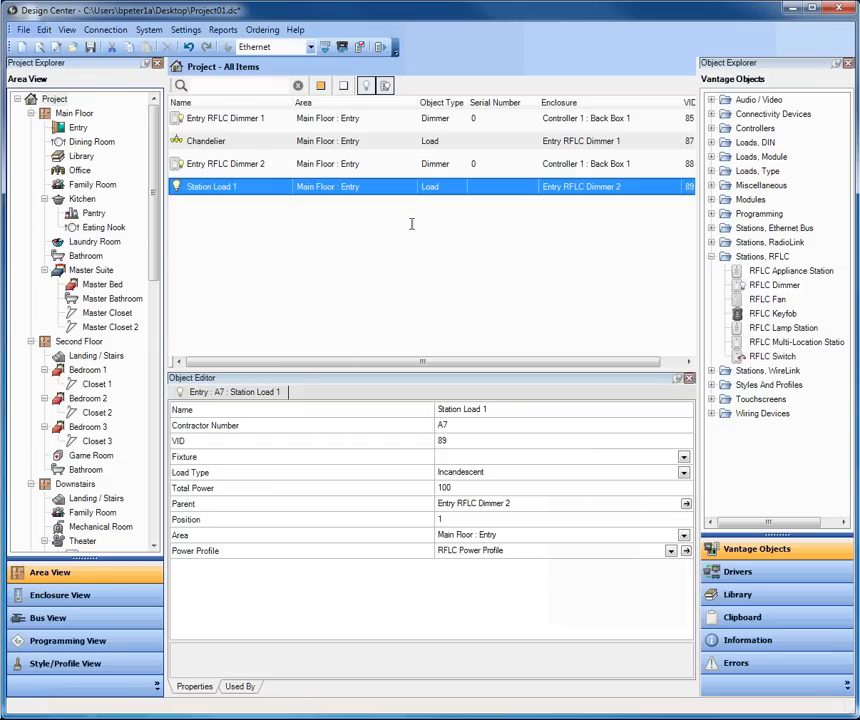
pyautogui.click(421, 411)
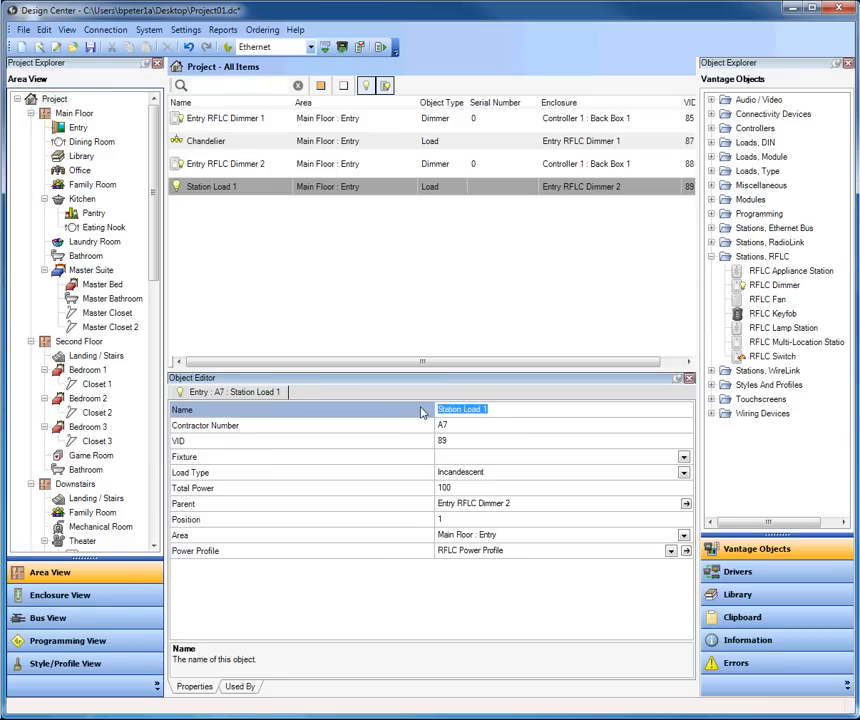
pyautogui.write('Front Porc')
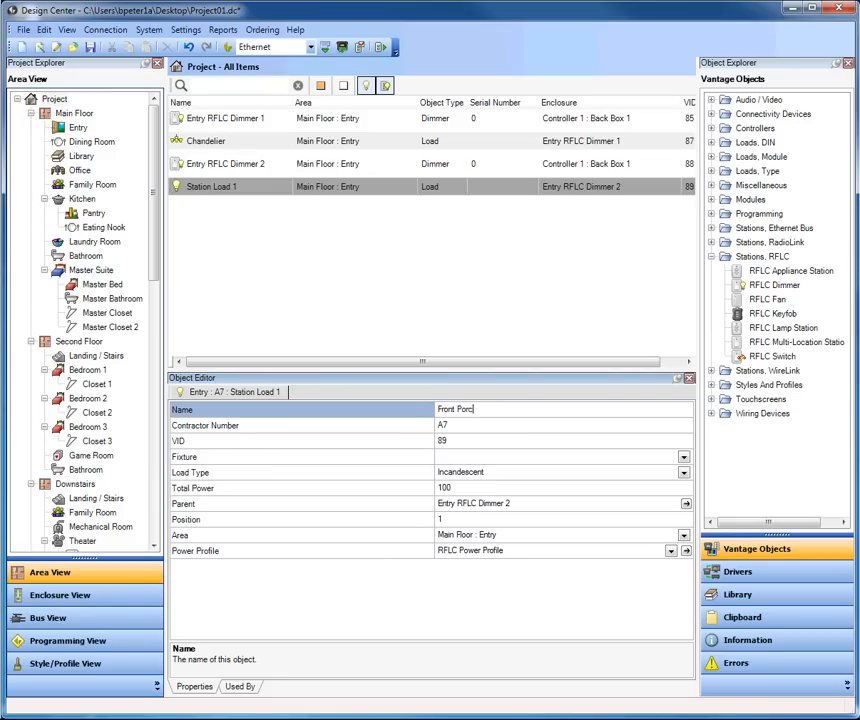
pyautogui.write('h Lights')
pyautogui.click(259, 168)
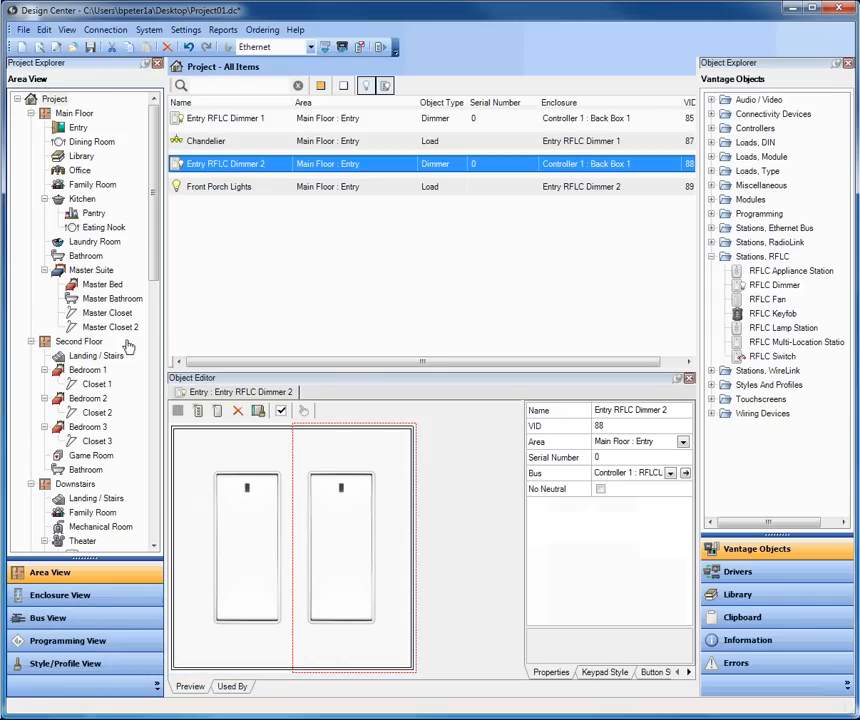
pyautogui.click(107, 624)
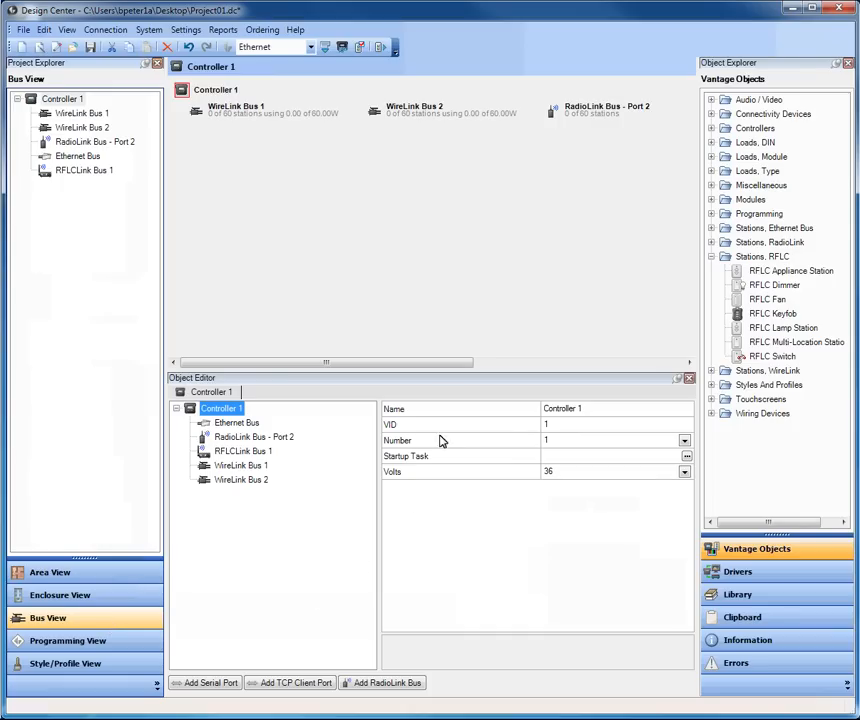
pyautogui.moveTo(449, 367); pyautogui.dragTo(651, 367)
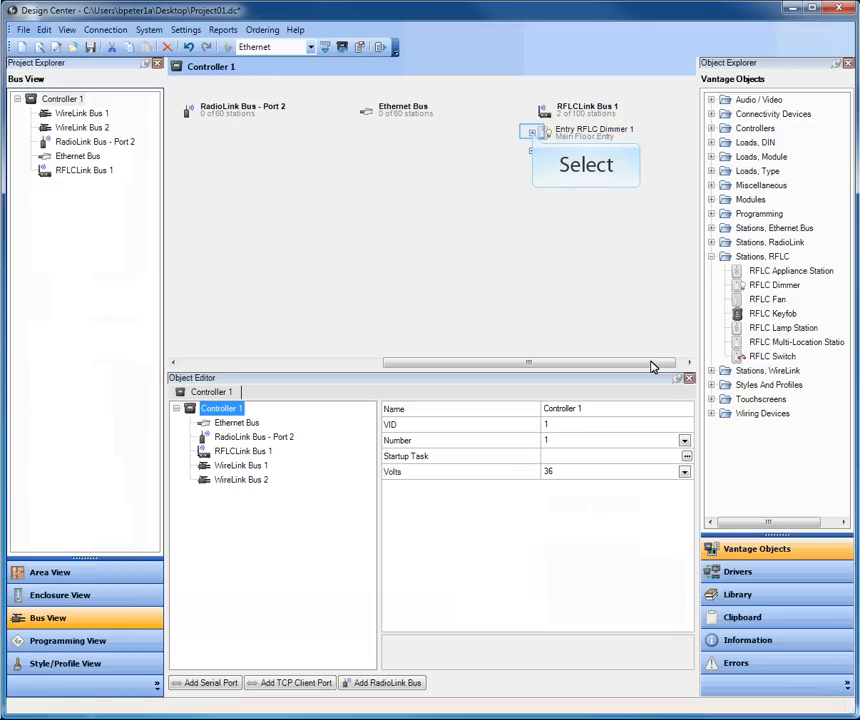
pyautogui.click(533, 134)
pyautogui.click(533, 169)
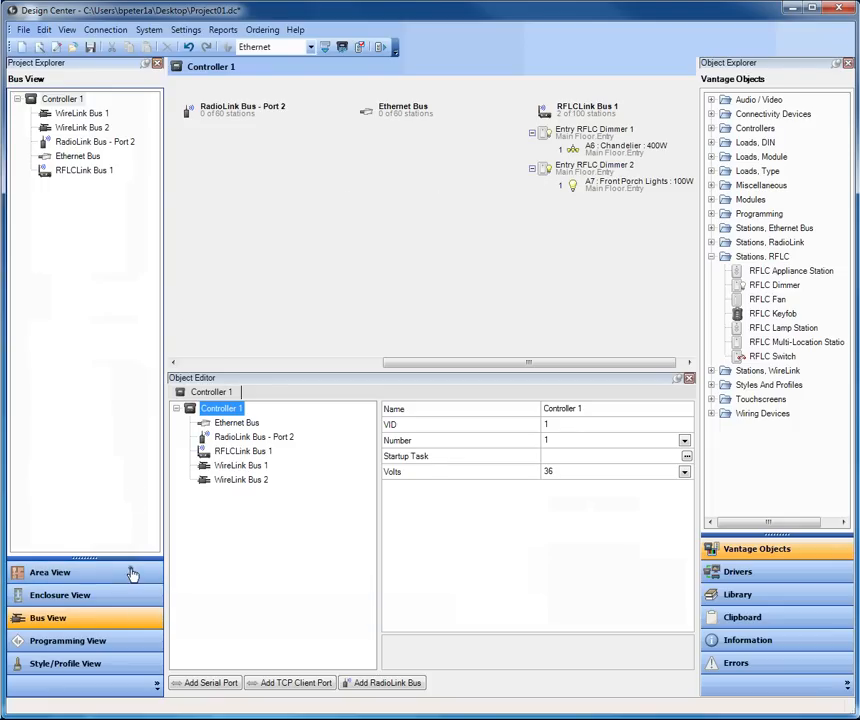
pyautogui.click(132, 575)
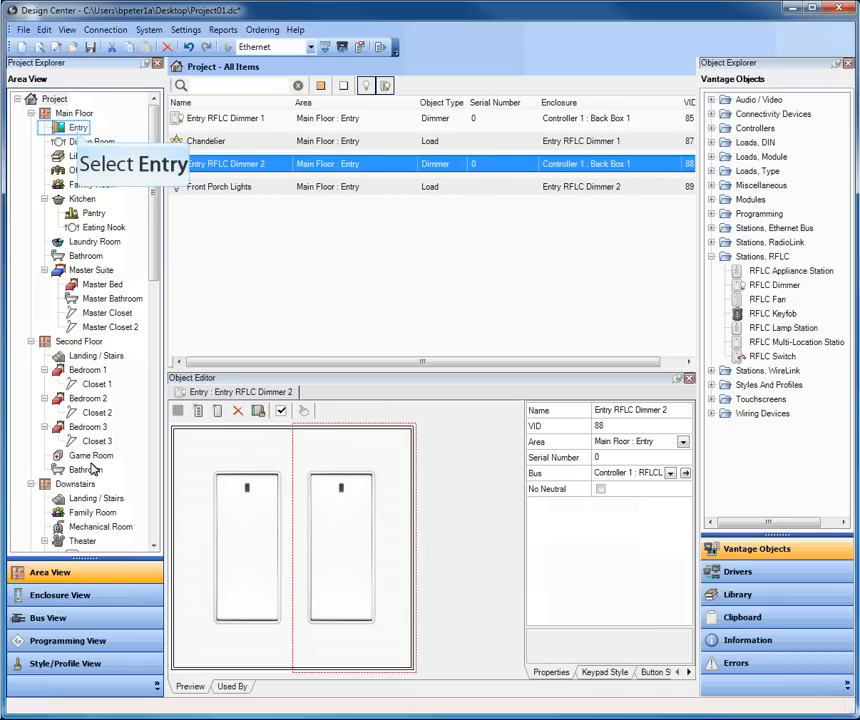
# - List the Entry area's items and add an RFLC Multi-Location Station to them
pyautogui.click(79, 129)
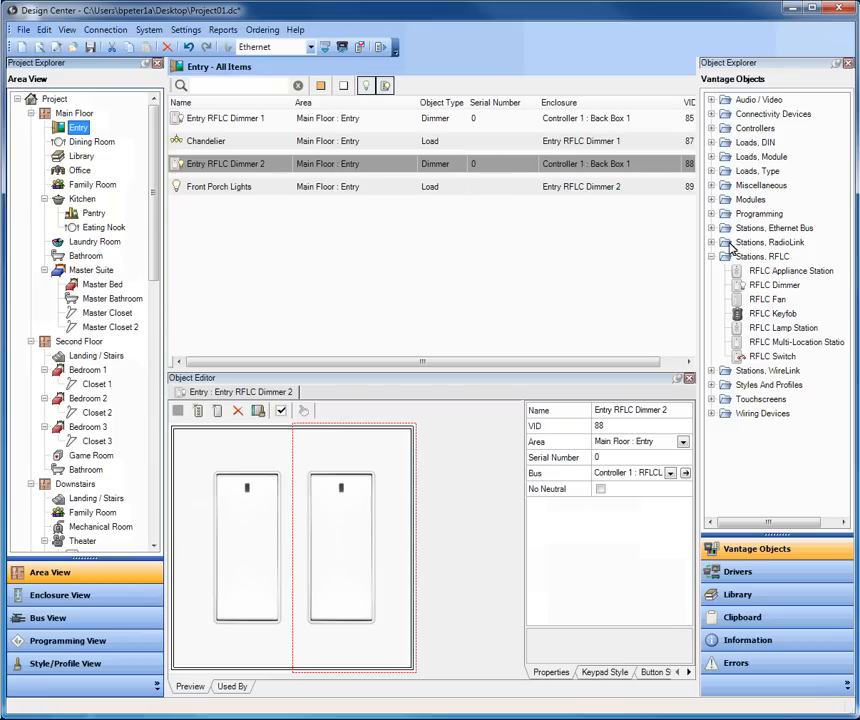
pyautogui.moveTo(781, 345); pyautogui.dragTo(254, 262)
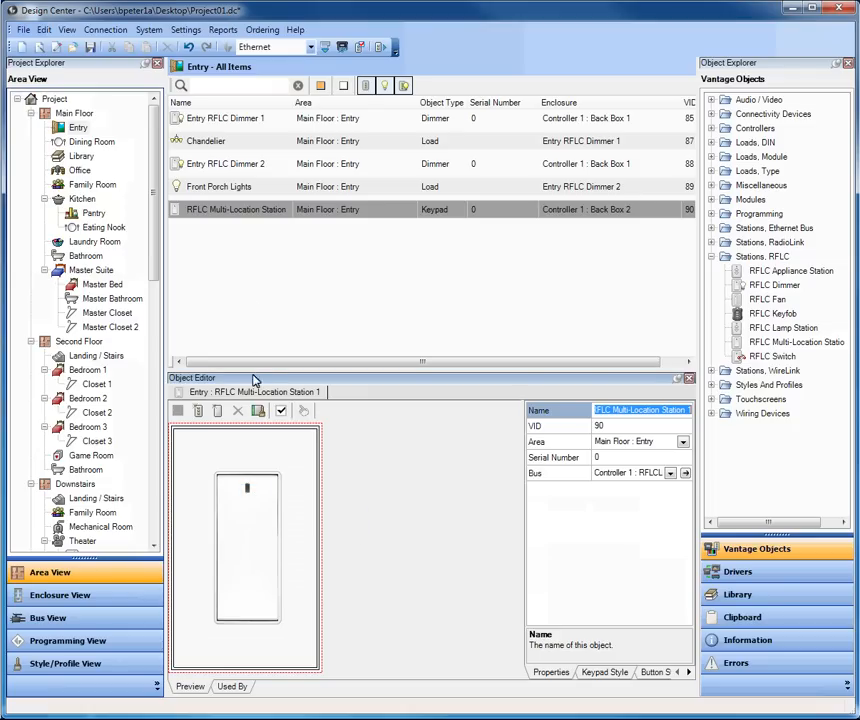
# - Select the keypad's top Button 1 and launch the Task Wizard for it
pyautogui.click(253, 497)
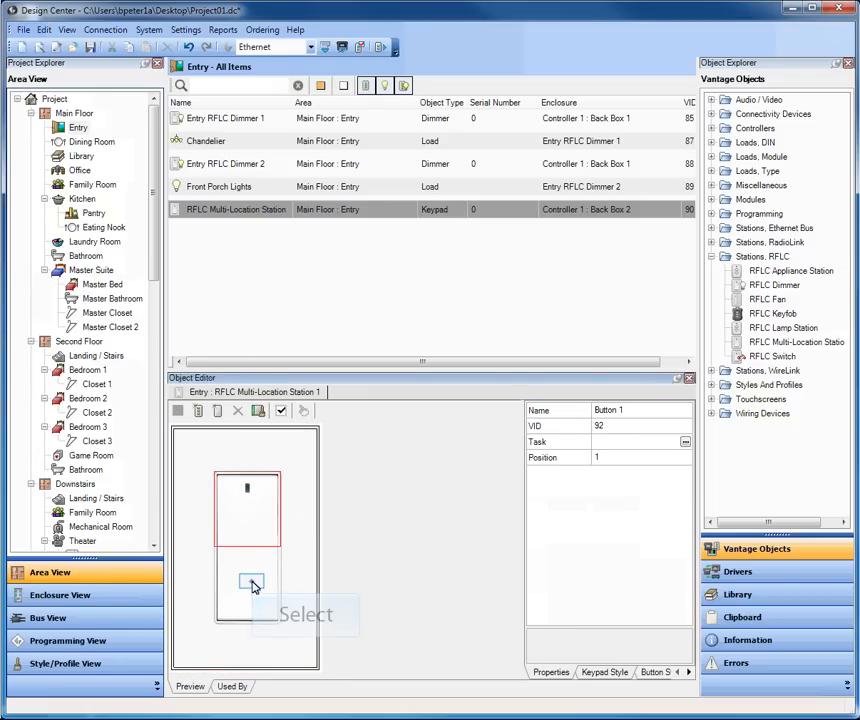
pyautogui.click(251, 553)
pyautogui.click(251, 505)
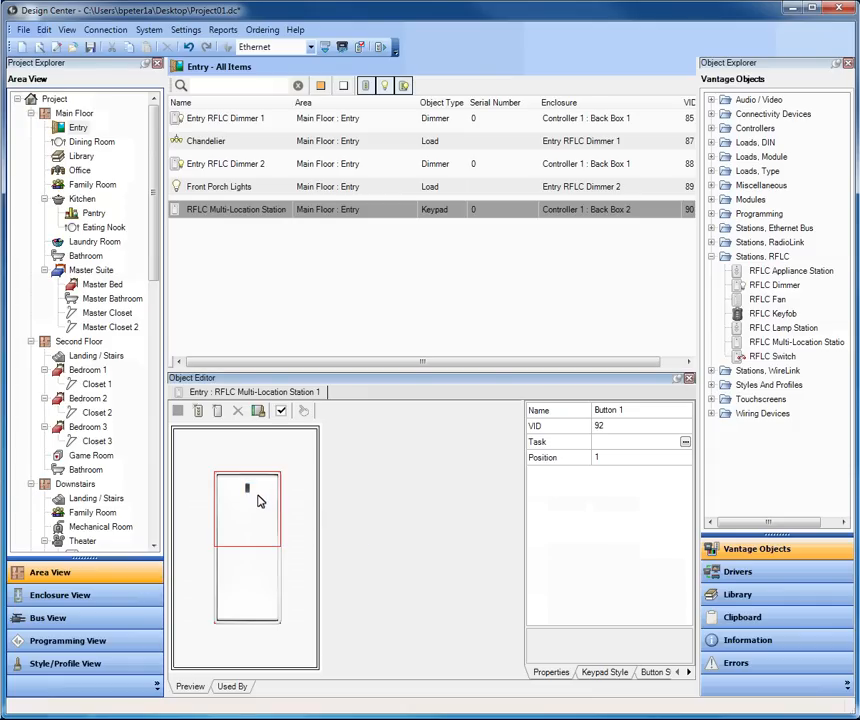
pyautogui.rightClick(259, 494)
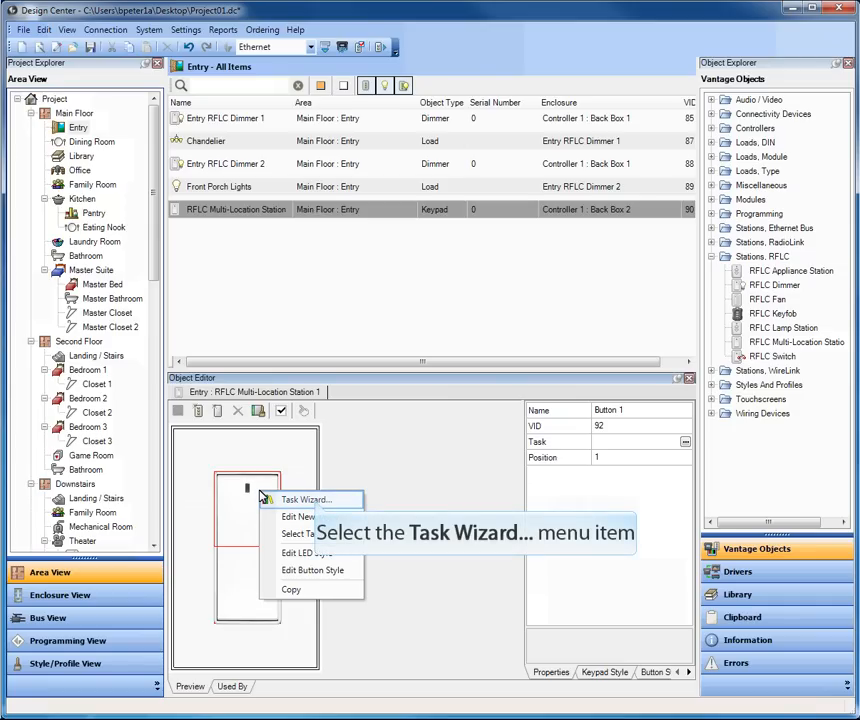
pyautogui.click(316, 505)
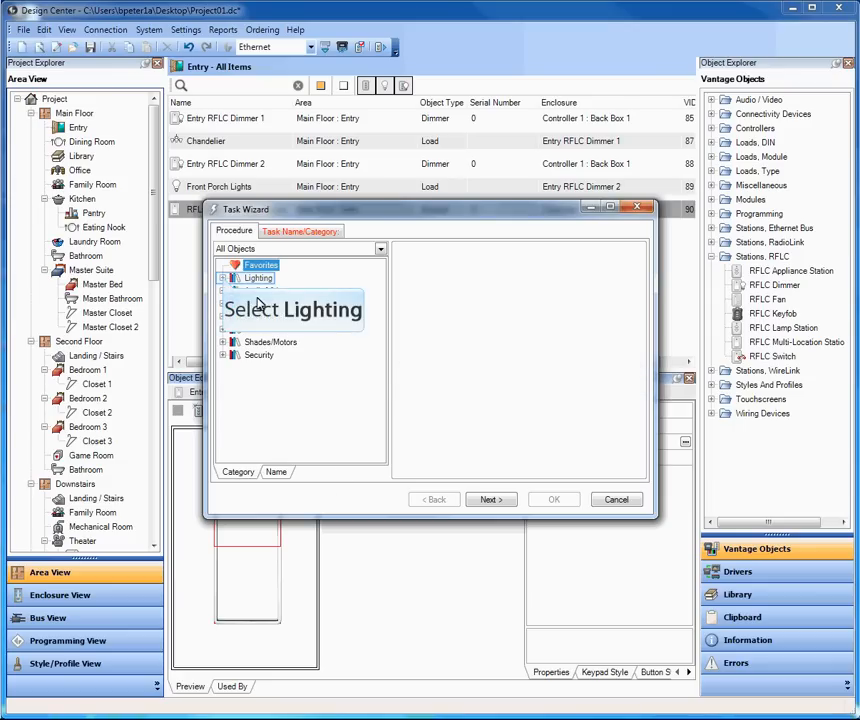
# - Create a Lighting > Dimming > Dim task controlling the A6 Chandelier at 100%
pyautogui.click(222, 278)
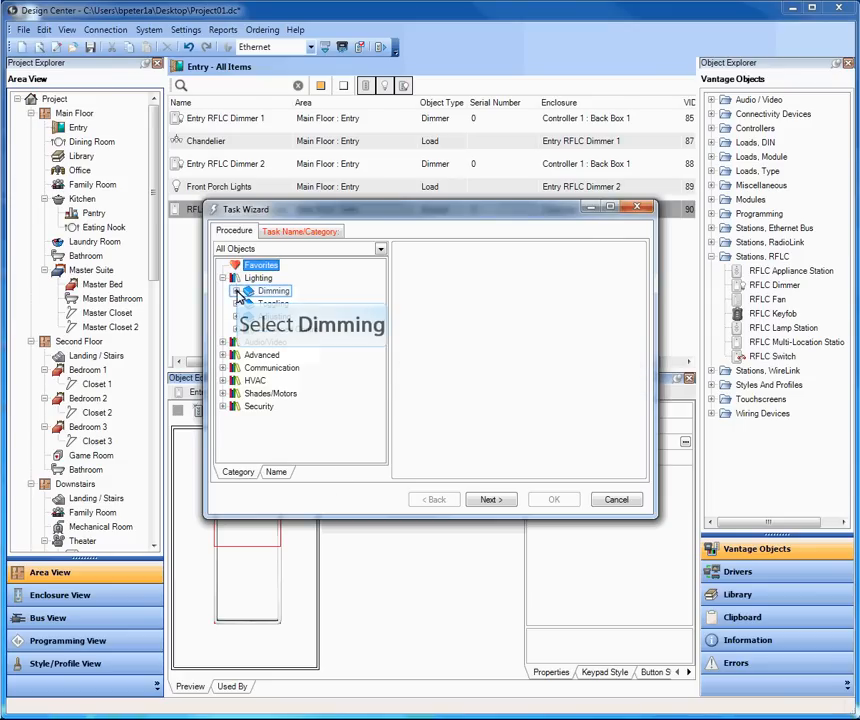
pyautogui.click(236, 291)
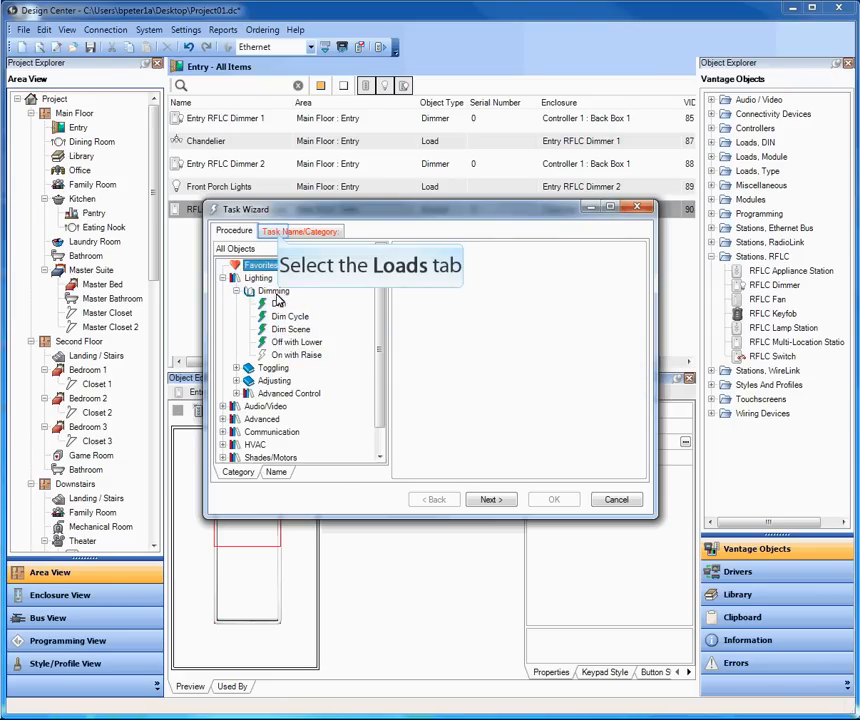
pyautogui.click(278, 236)
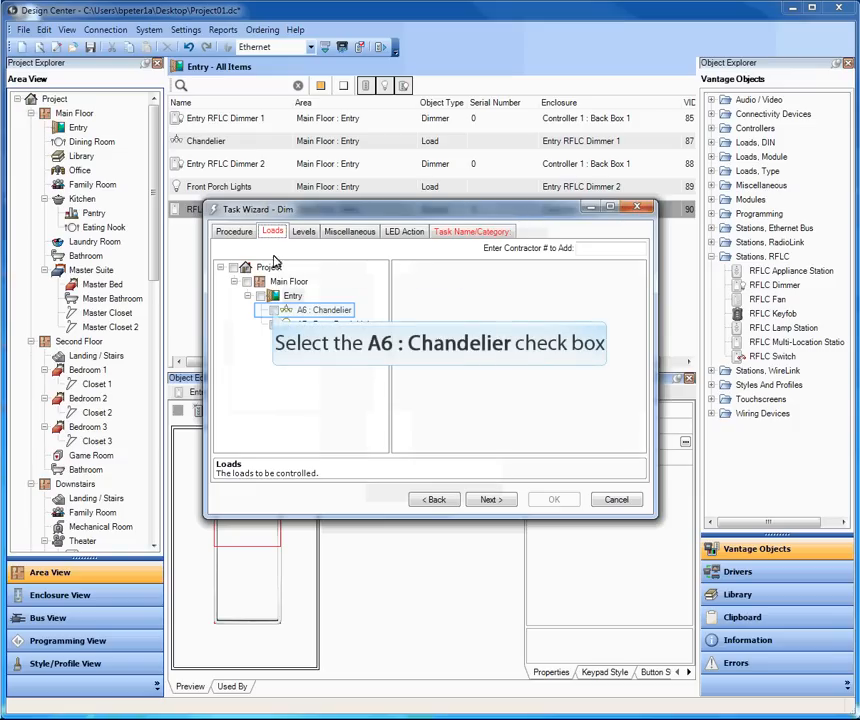
pyautogui.click(274, 310)
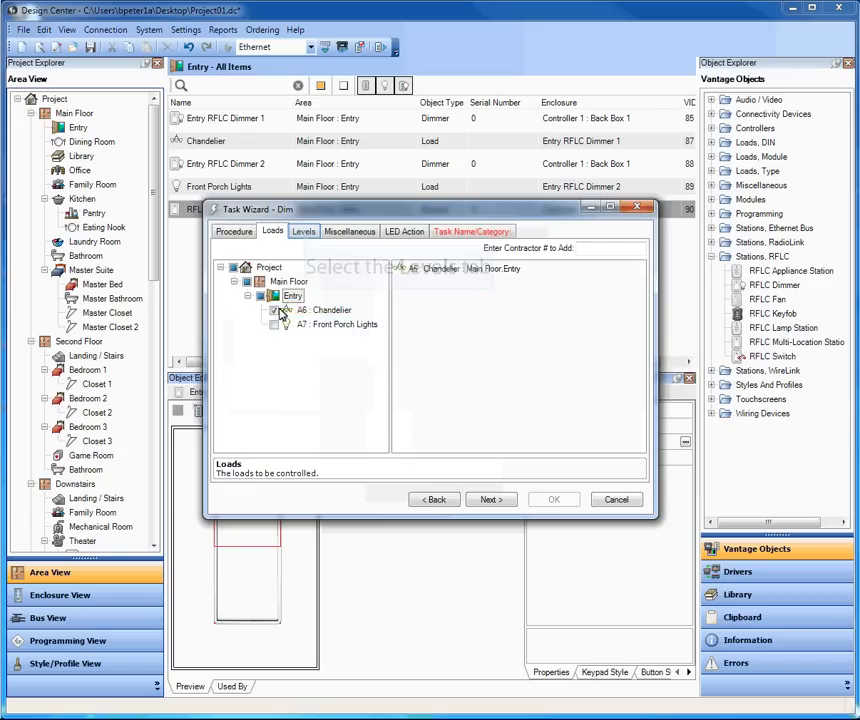
pyautogui.click(304, 233)
pyautogui.click(355, 265)
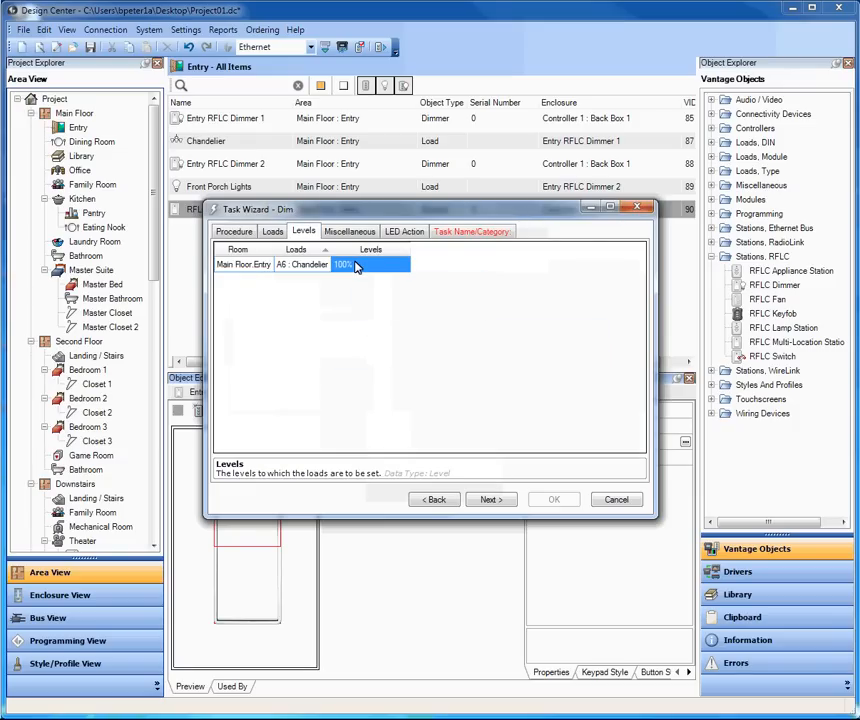
# - Set the Dim task's ramp time to 2 seconds and fade time to 5 seconds
pyautogui.click(338, 232)
pyautogui.click(291, 251)
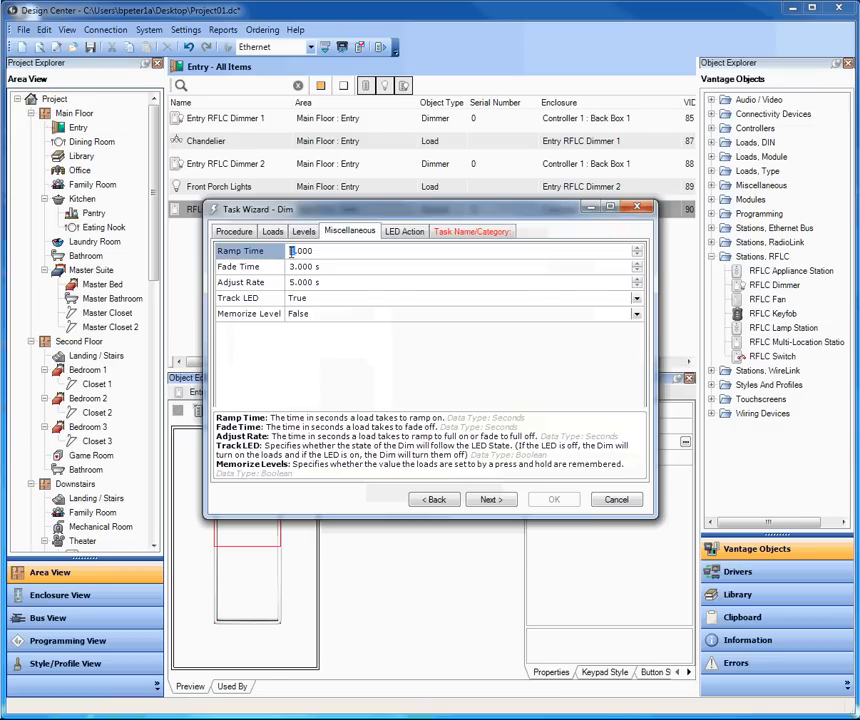
pyautogui.write('2')
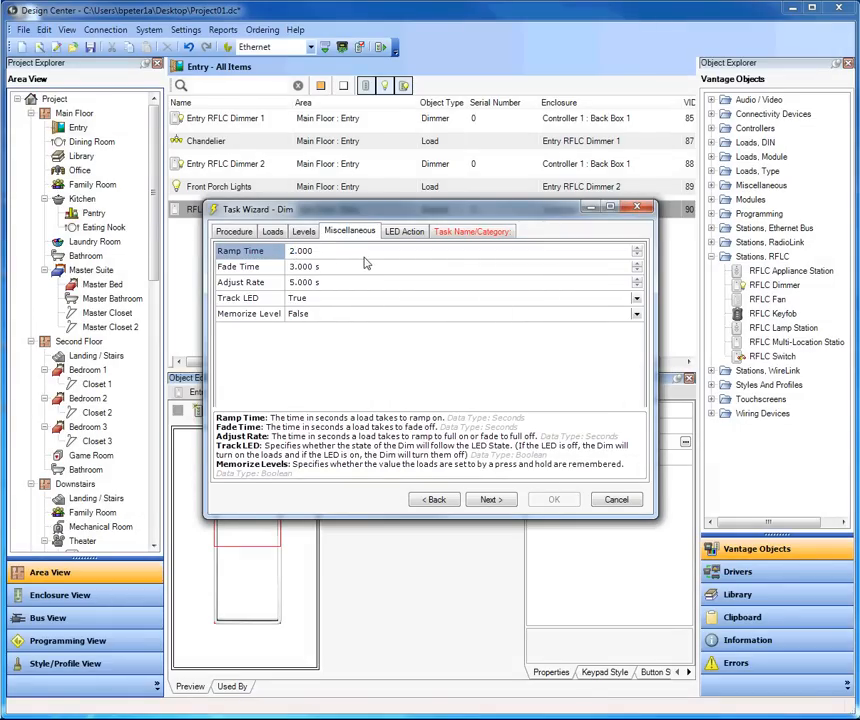
pyautogui.click(344, 266)
pyautogui.write('5')
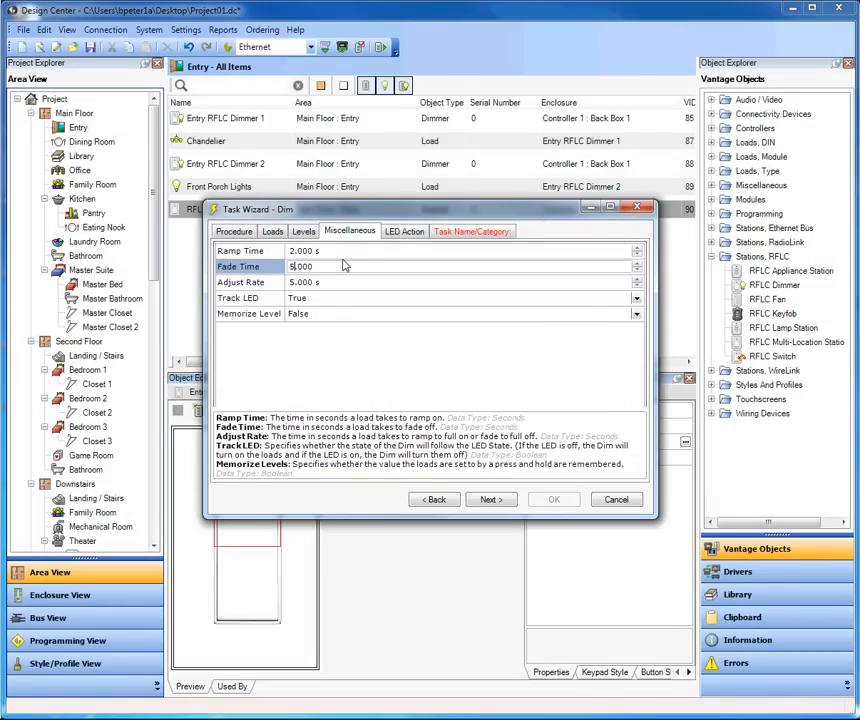
pyautogui.click(408, 234)
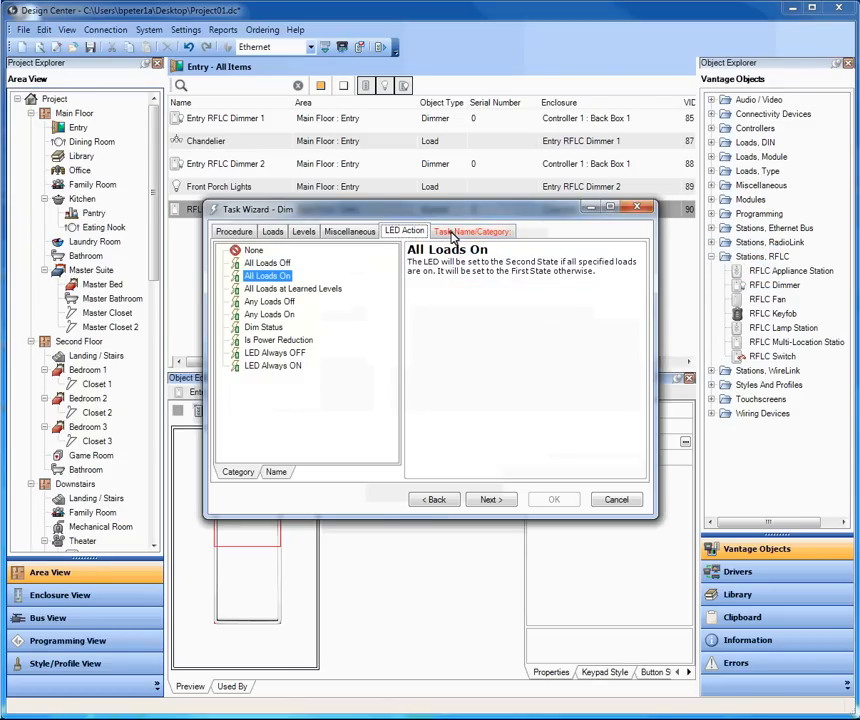
# - Name the task Main Entry Lights and save it
pyautogui.click(452, 233)
pyautogui.click(263, 250)
pyautogui.doubleClick(263, 250)
pyautogui.write('Main Entry')
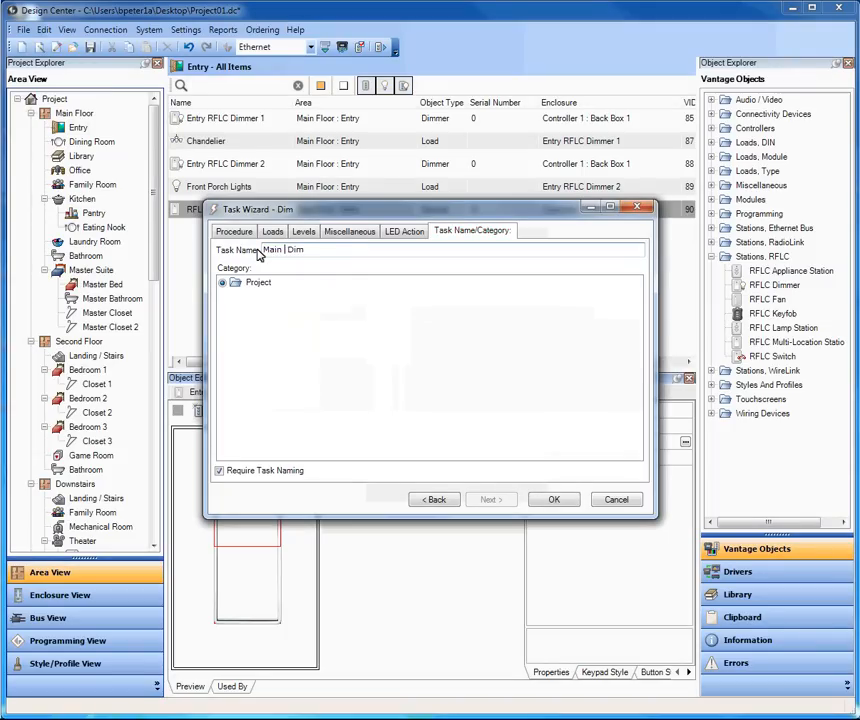
pyautogui.write(' Lights')
pyautogui.click(552, 501)
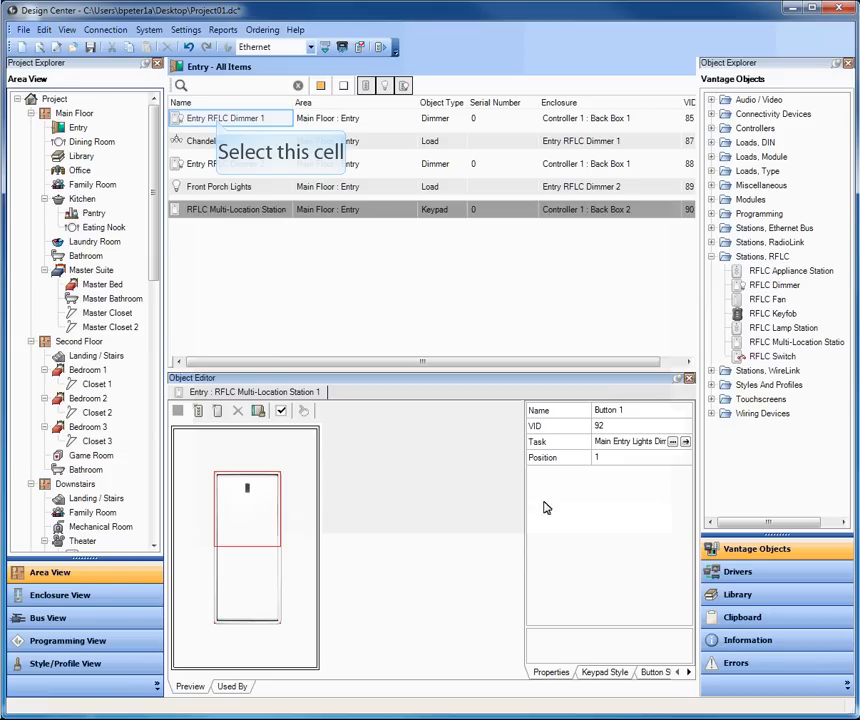
pyautogui.click(218, 120)
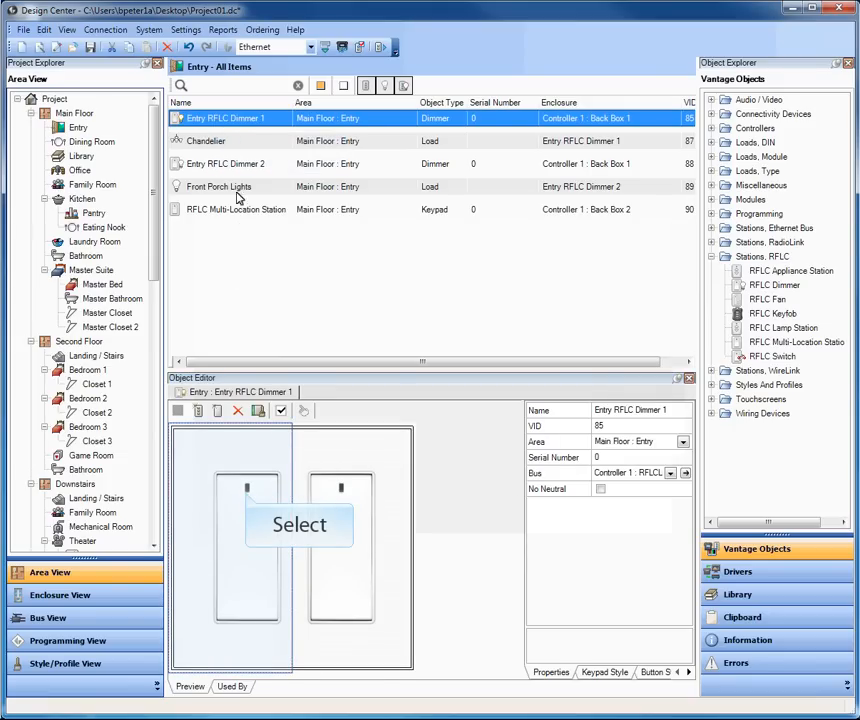
pyautogui.click(272, 497)
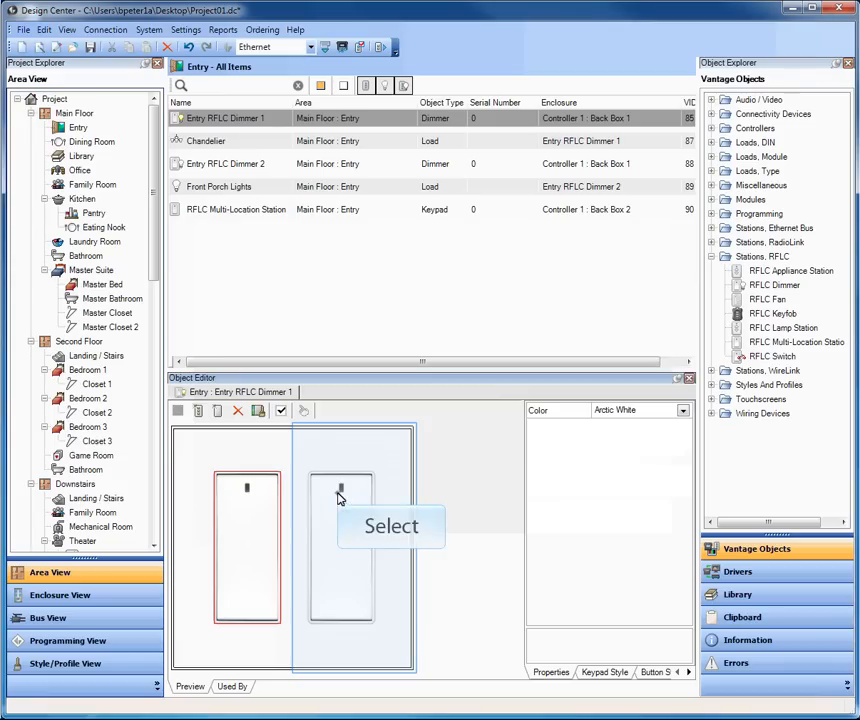
pyautogui.click(340, 498)
pyautogui.click(253, 500)
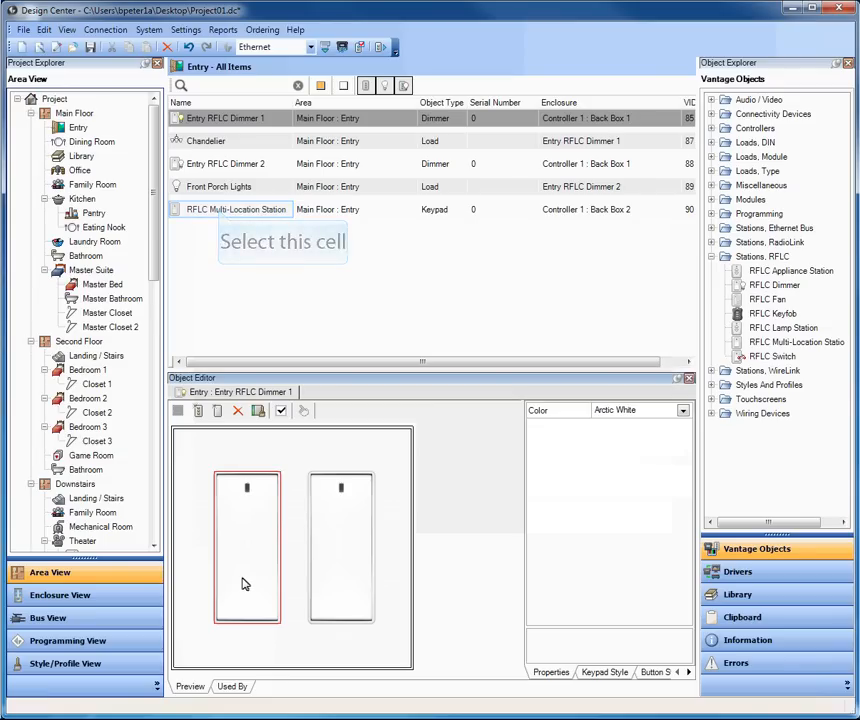
pyautogui.click(220, 213)
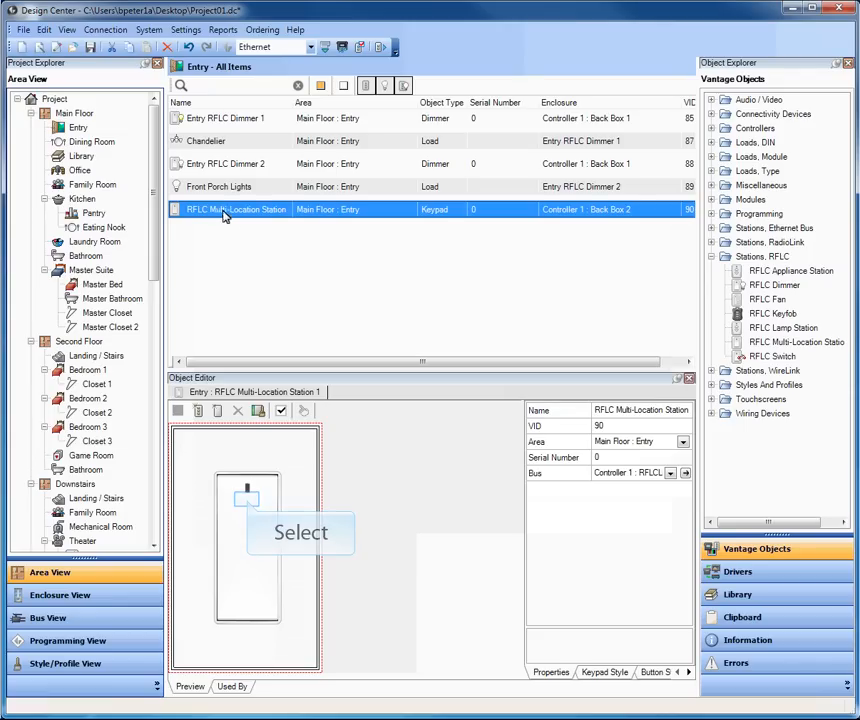
pyautogui.click(249, 505)
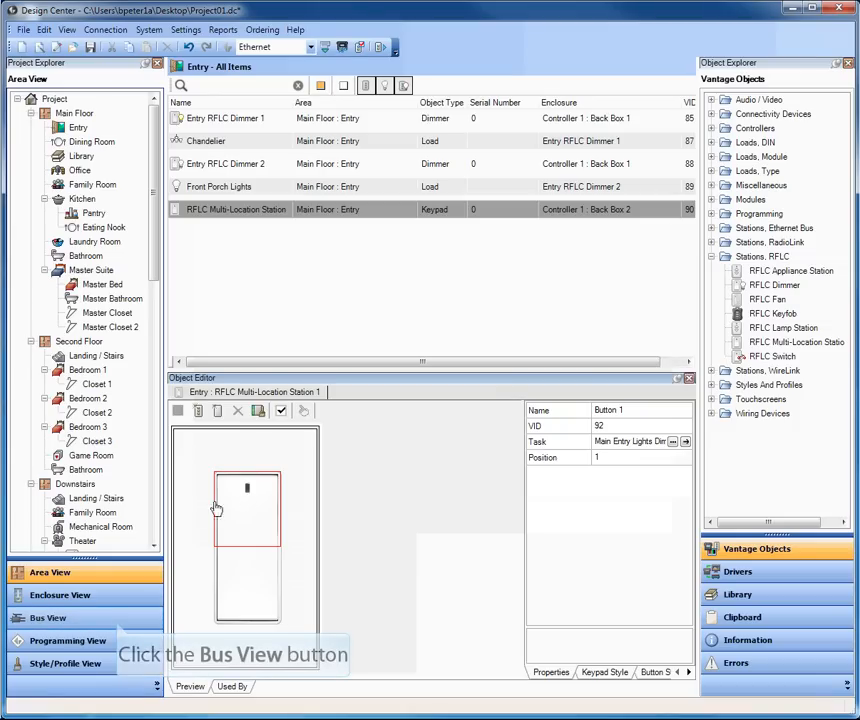
# - Inspect Entry RFLC Dimmer 1 and RFLCLink Bus 1 in Bus View, then return to Area View
pyautogui.click(118, 627)
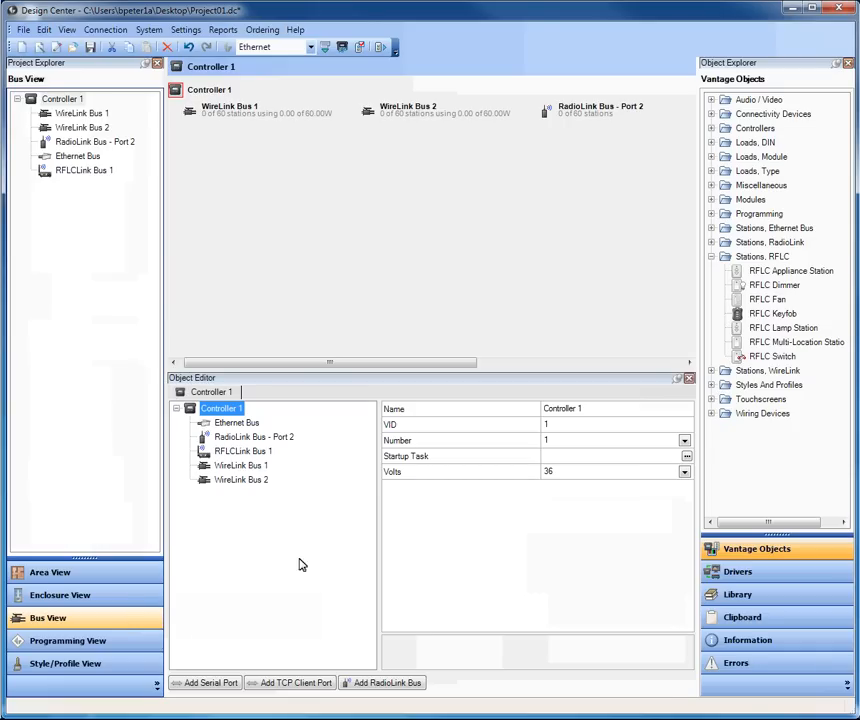
pyautogui.moveTo(365, 366); pyautogui.dragTo(597, 361)
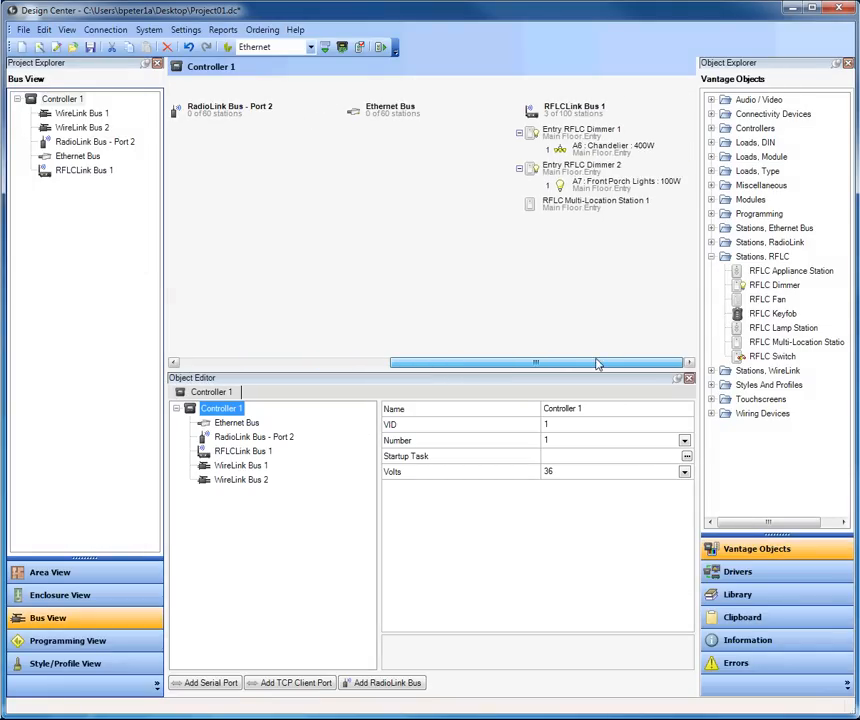
pyautogui.click(531, 136)
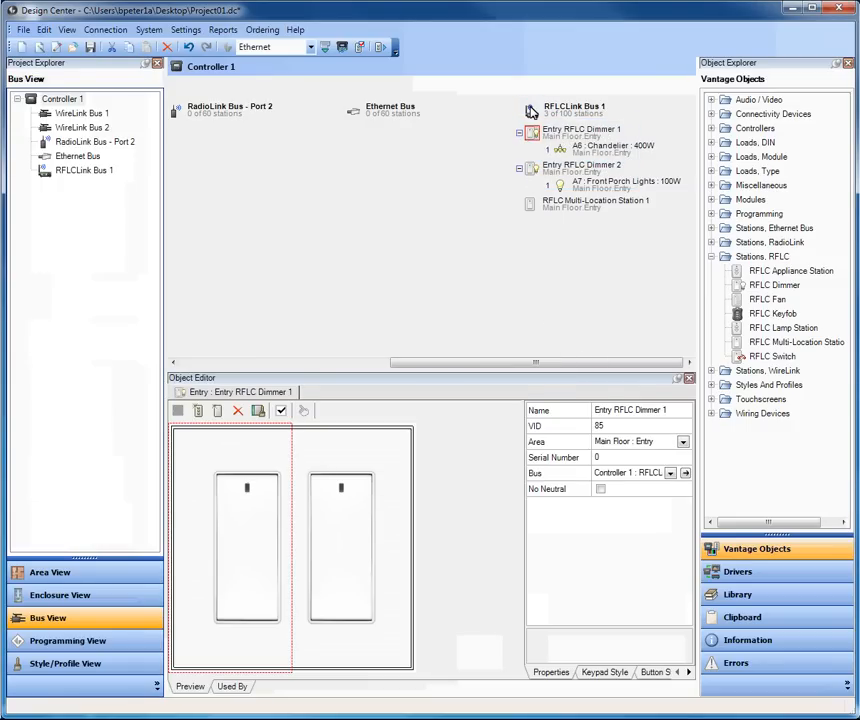
pyautogui.click(531, 111)
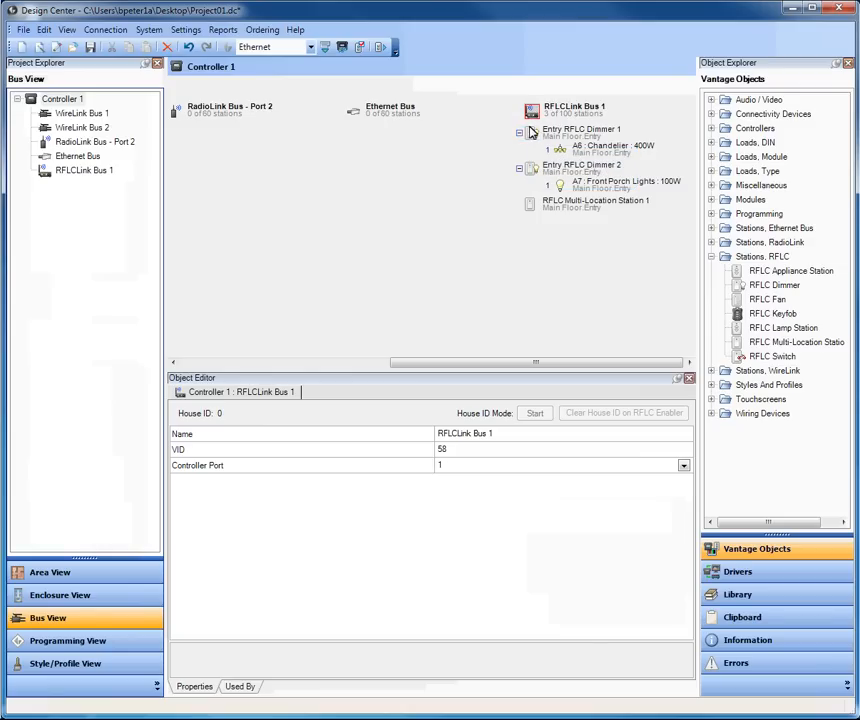
pyautogui.click(532, 136)
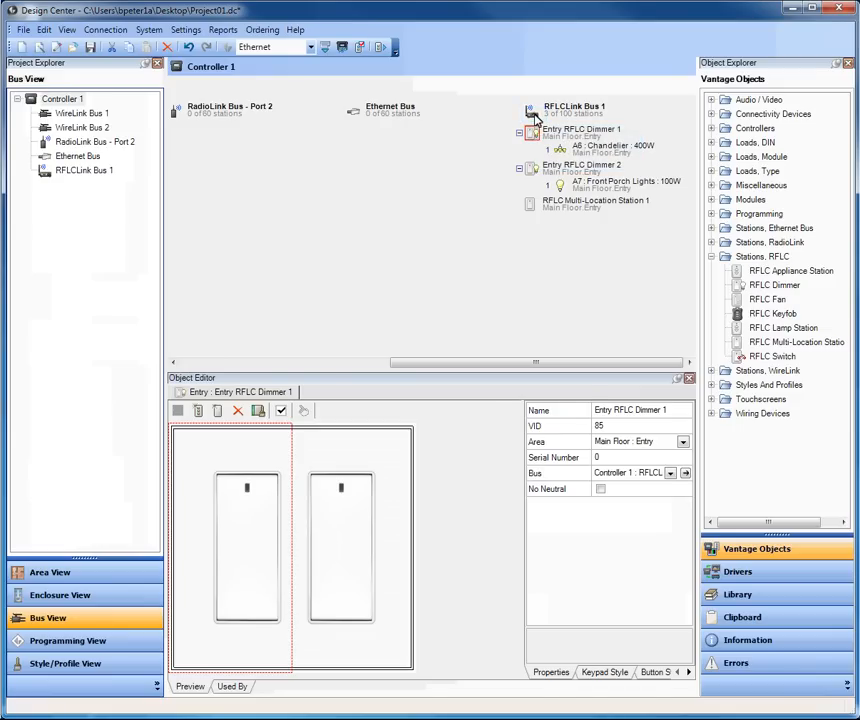
pyautogui.click(533, 111)
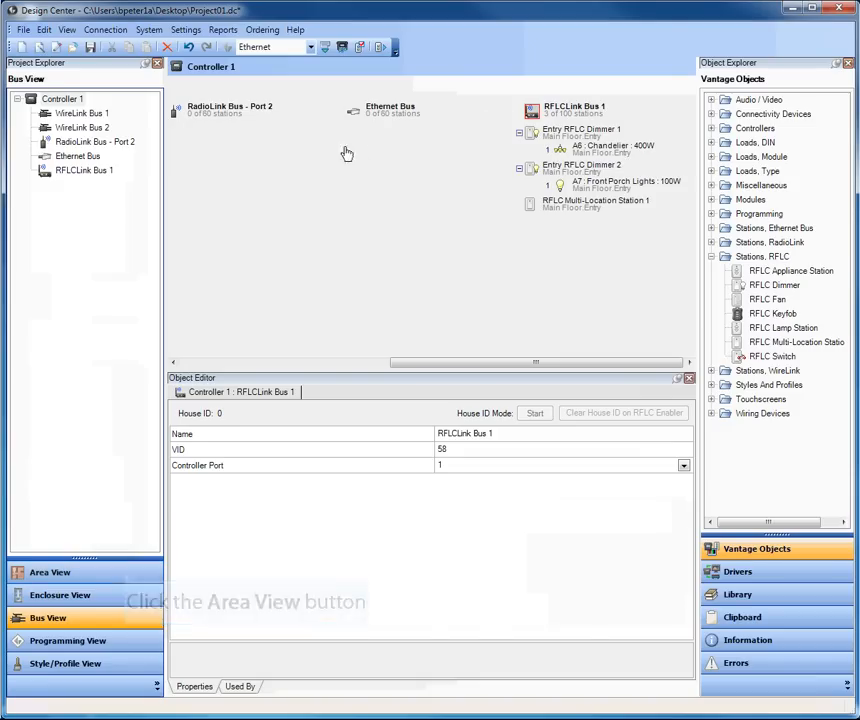
pyautogui.click(126, 574)
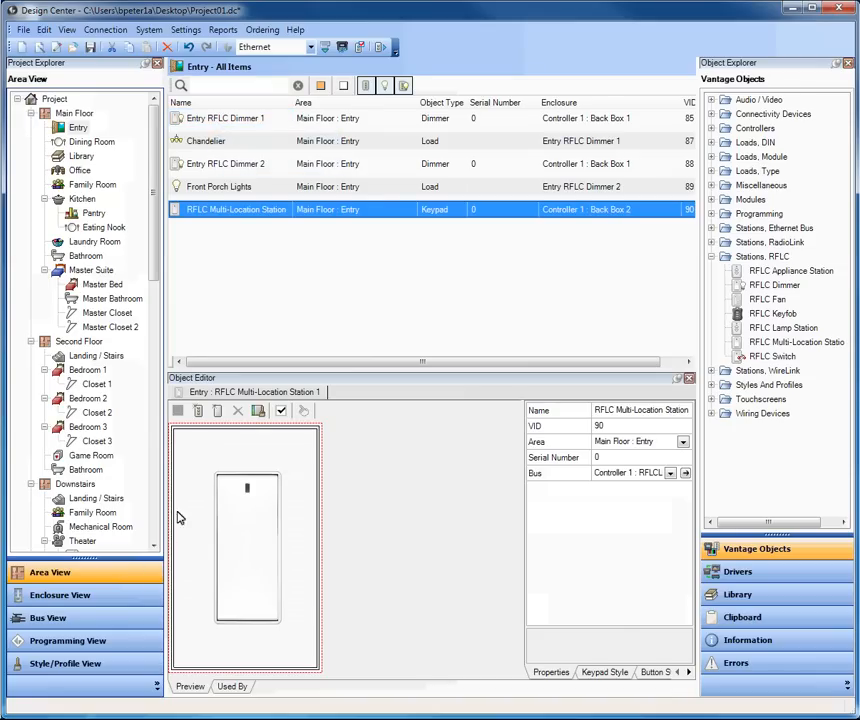
# - Show Entry RFLC Dimmer 1 (VID 85) in the editor and expand the RadioLink station types
pyautogui.click(216, 120)
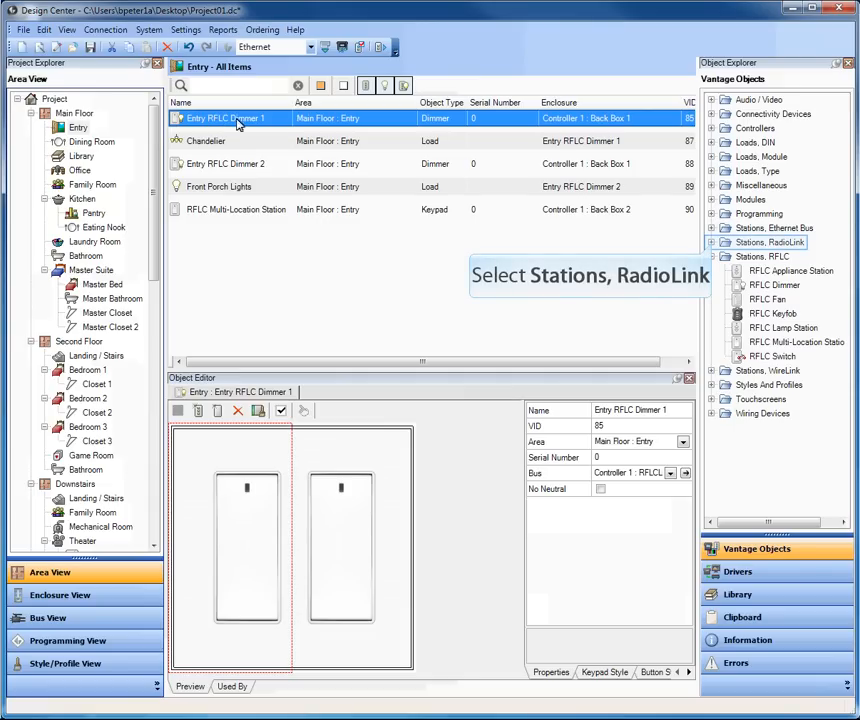
pyautogui.click(712, 243)
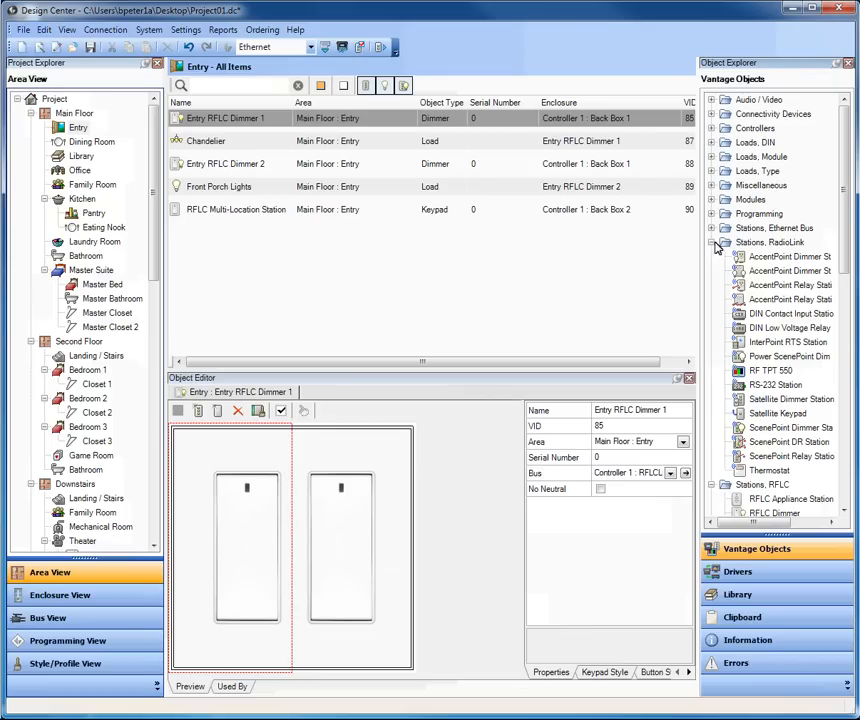
# - Add a ScenePoint Dimmer Station to the Entry gang and select it in the item list
pyautogui.moveTo(765, 430); pyautogui.dragTo(437, 448)
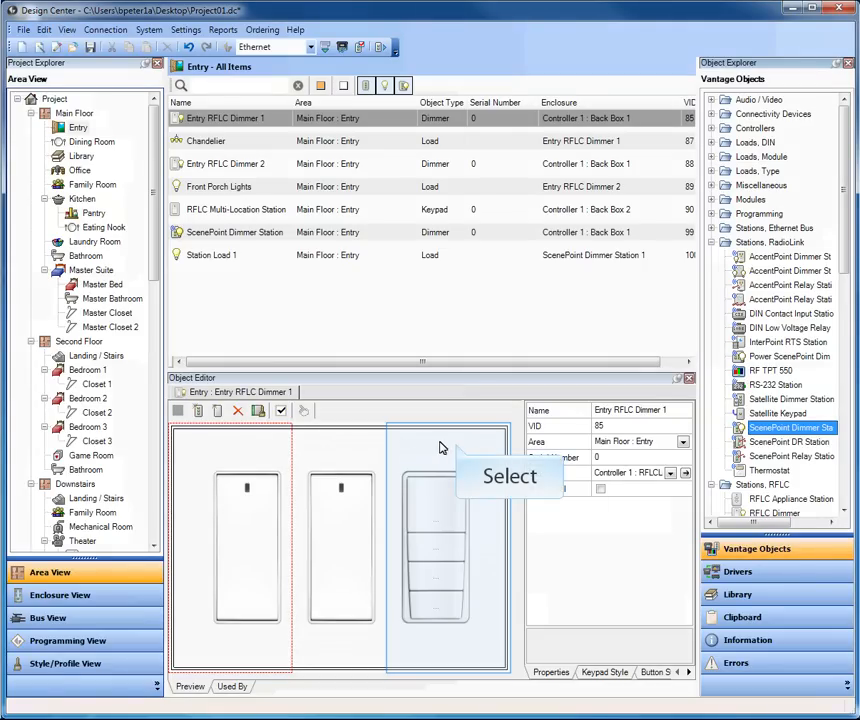
pyautogui.click(458, 447)
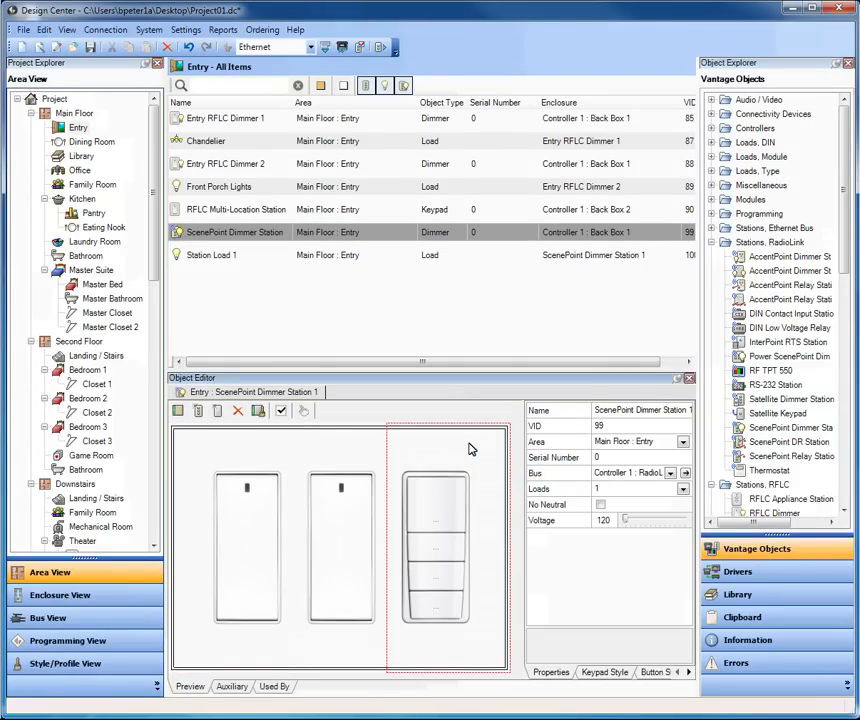
pyautogui.click(205, 448)
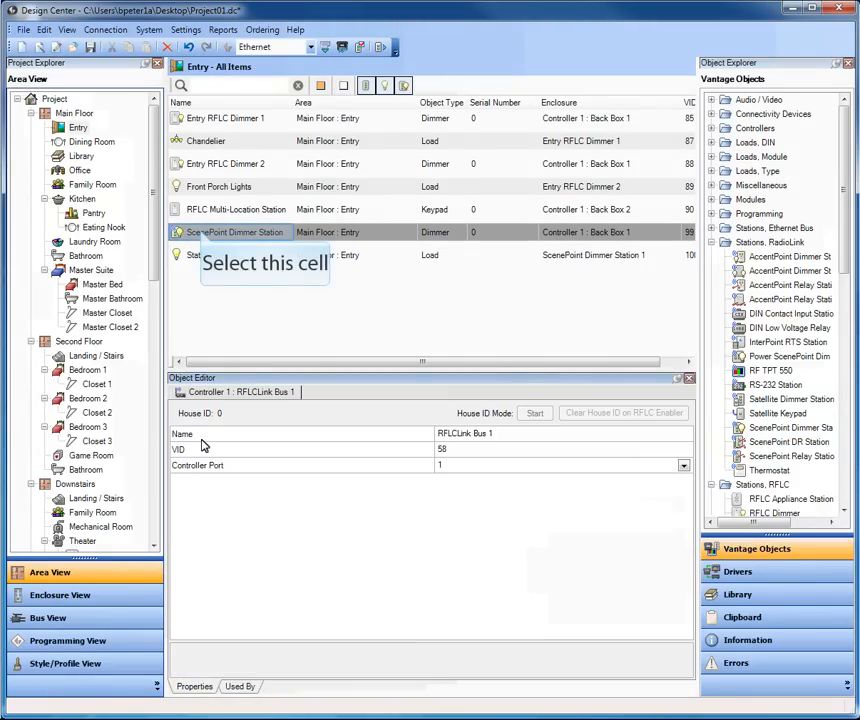
pyautogui.click(201, 234)
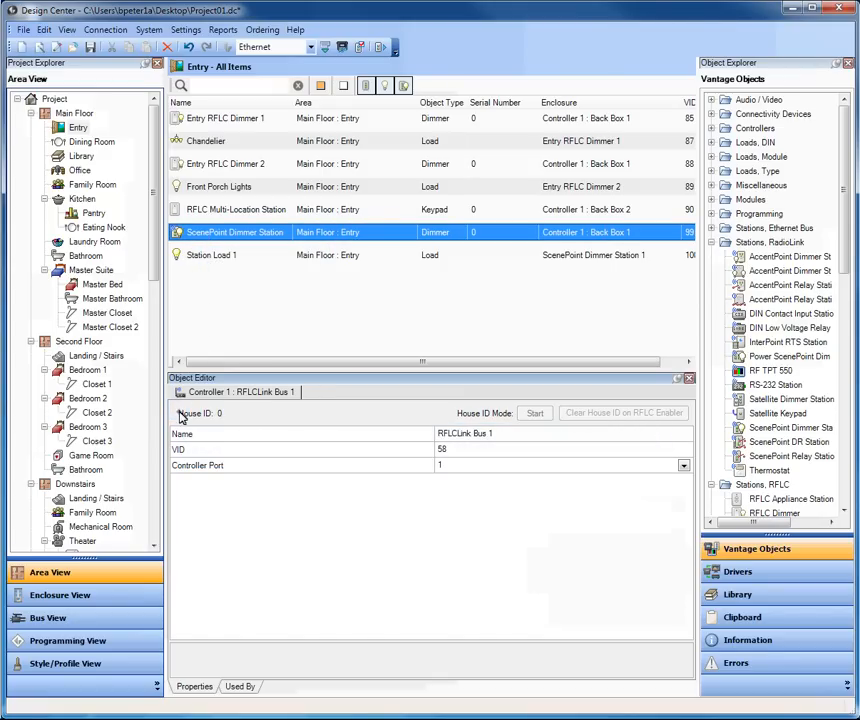
# - Give the ScenePoint keypad a 3 Buttons configuration and select its top button
pyautogui.click(181, 418)
pyautogui.click(451, 270)
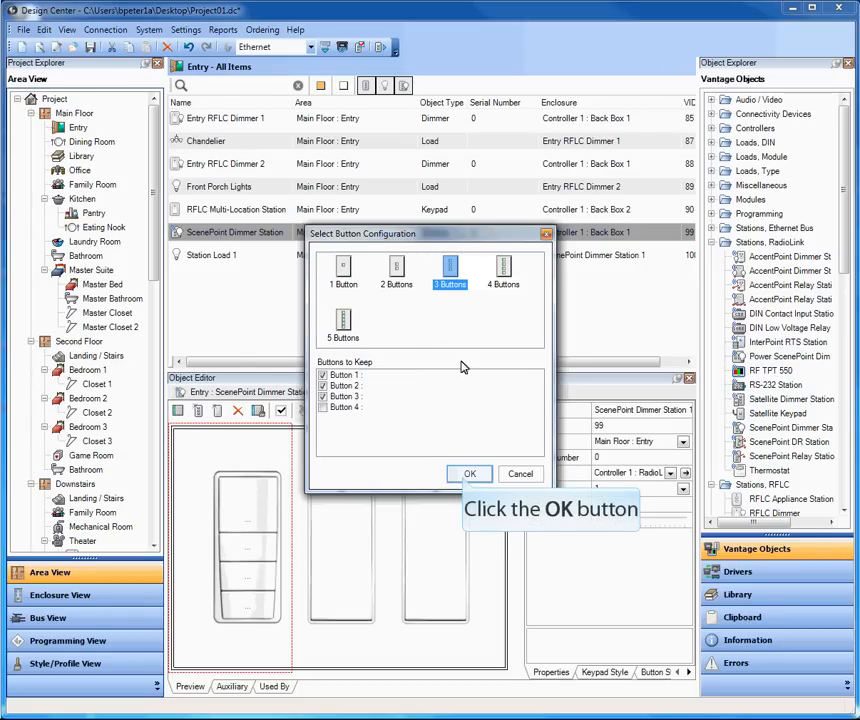
pyautogui.click(465, 477)
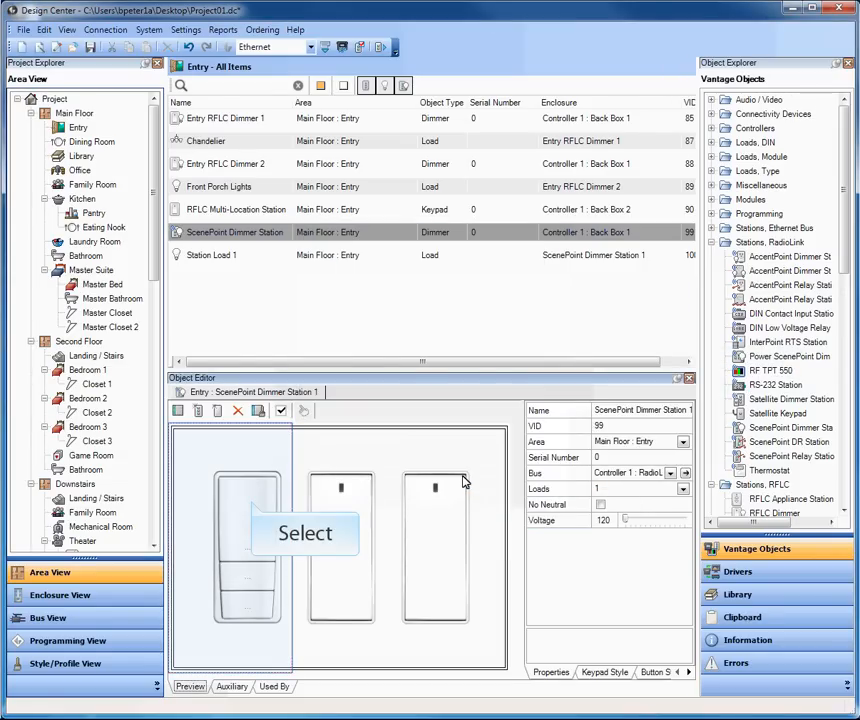
pyautogui.click(282, 490)
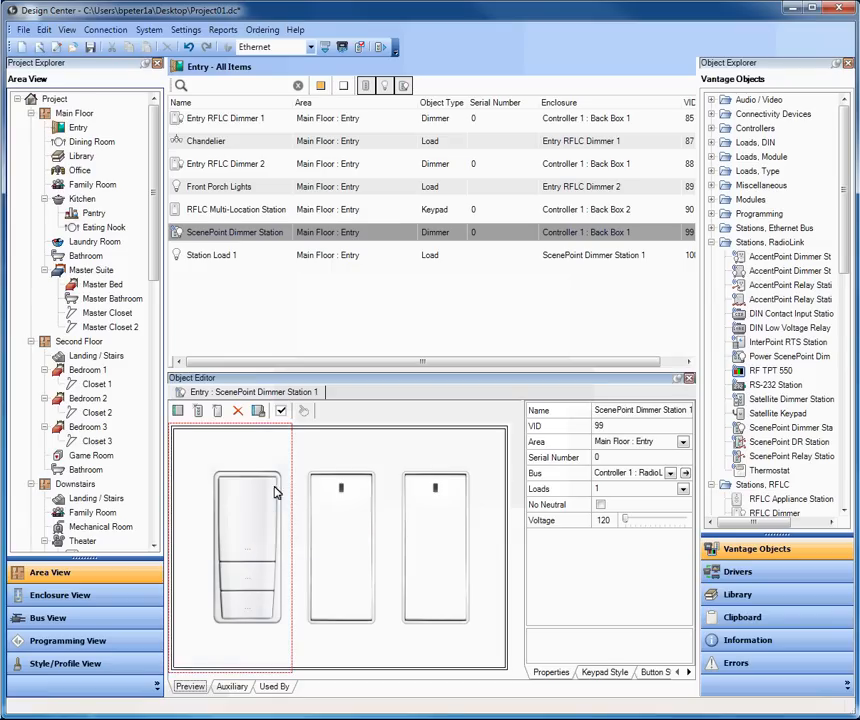
pyautogui.click(252, 506)
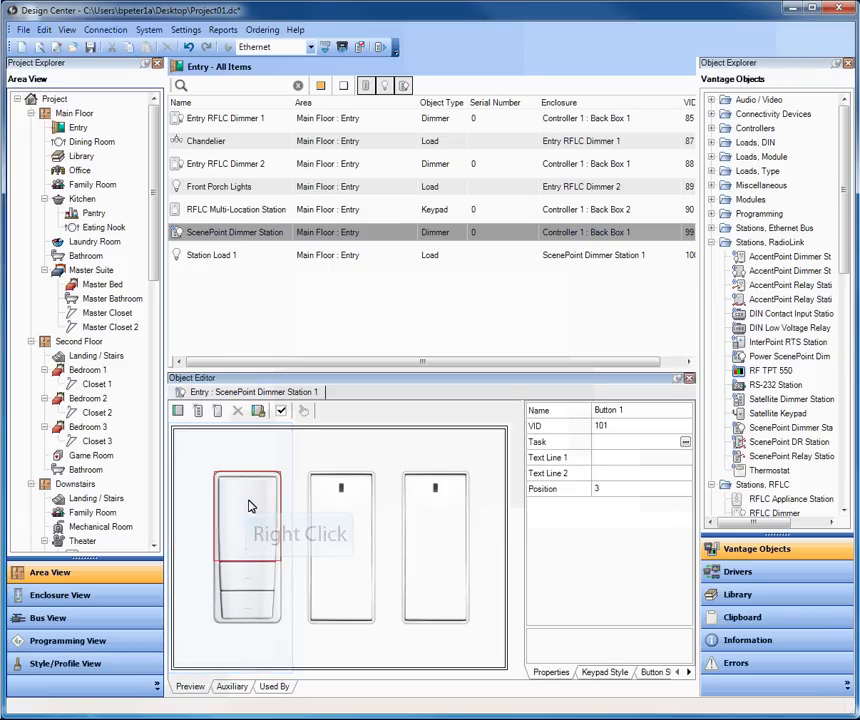
pyautogui.rightClick(247, 507)
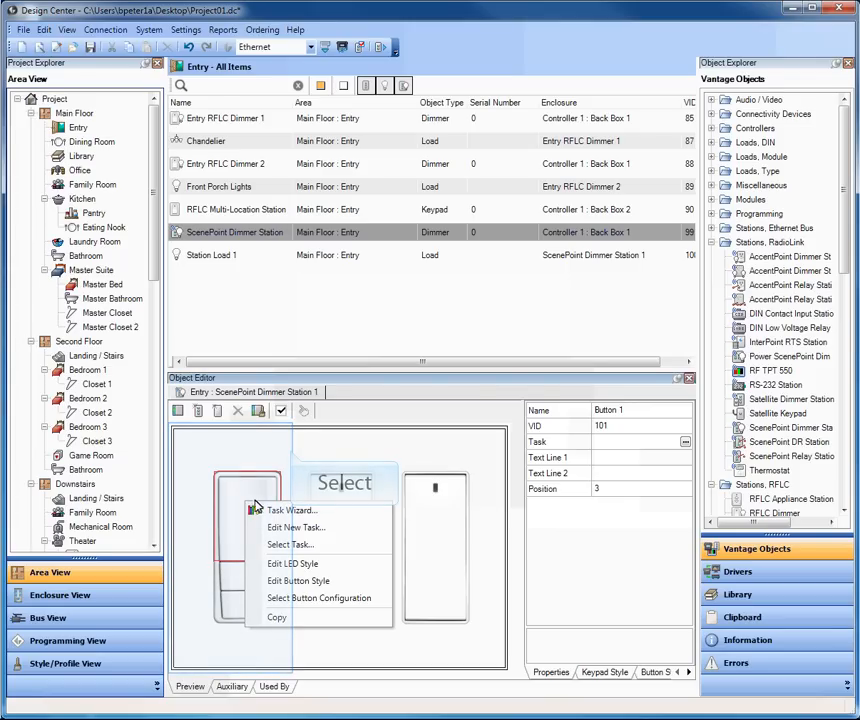
pyautogui.click(290, 455)
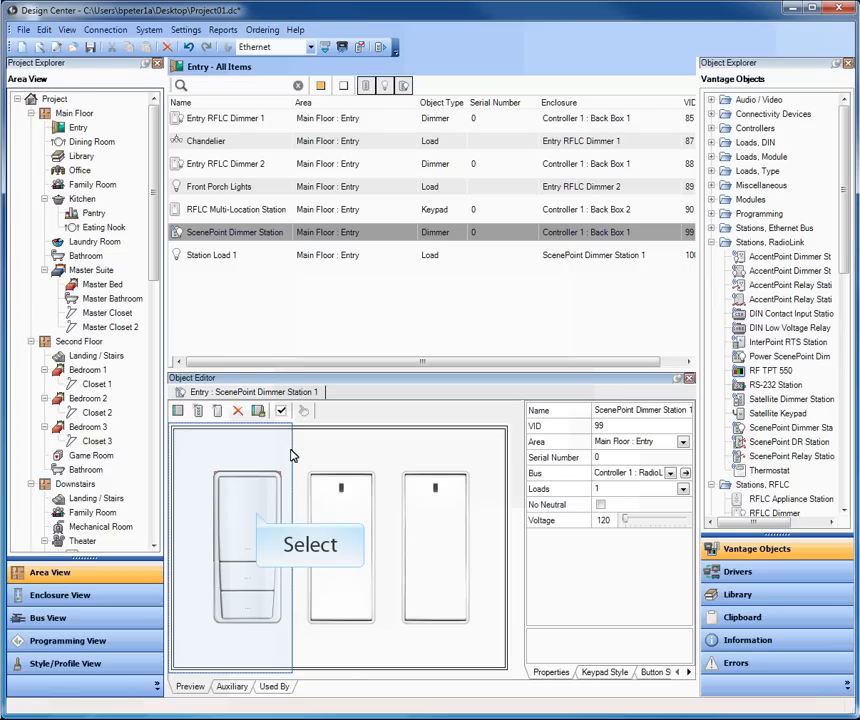
pyautogui.click(257, 517)
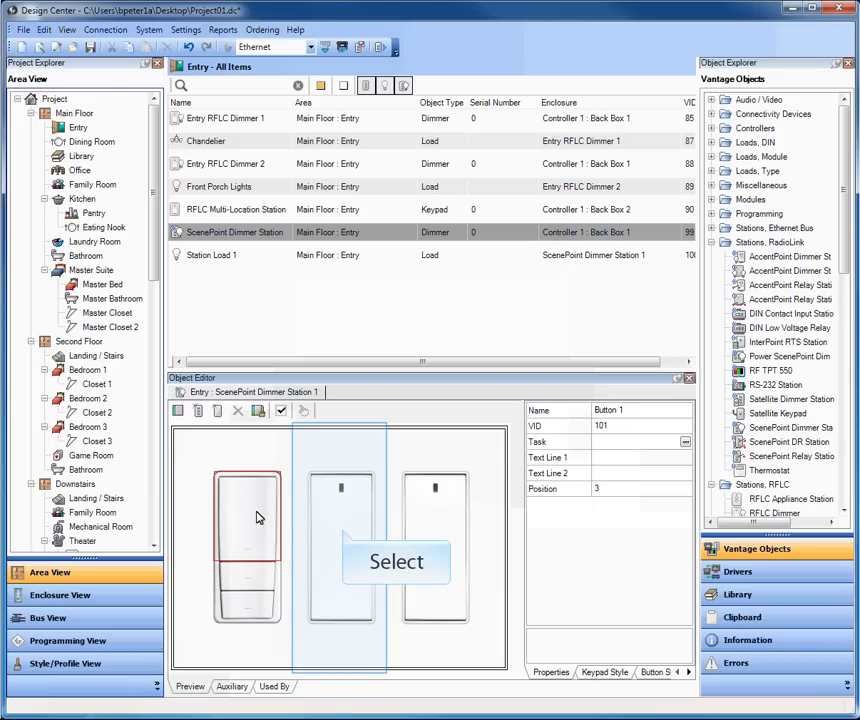
pyautogui.click(342, 534)
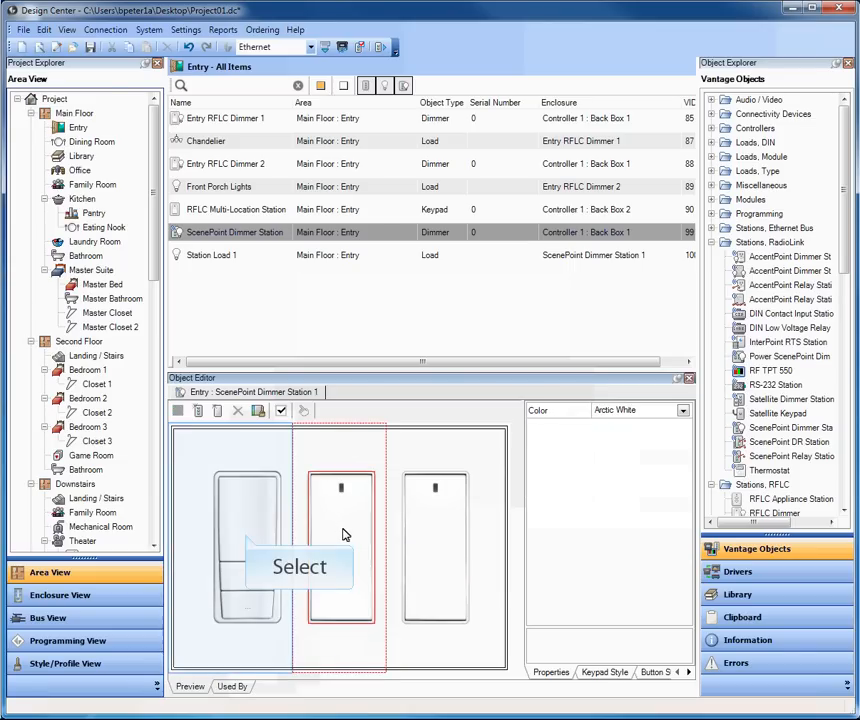
pyautogui.click(248, 539)
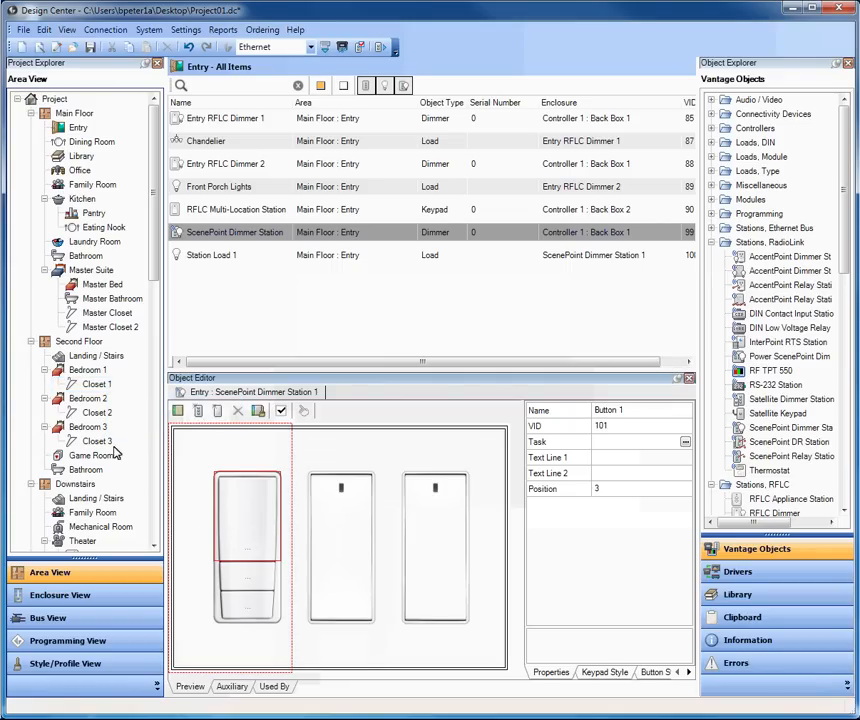
# - Show Bedroom 1's Closet 1 items and add an RFLC Dimmer to it
pyautogui.click(100, 384)
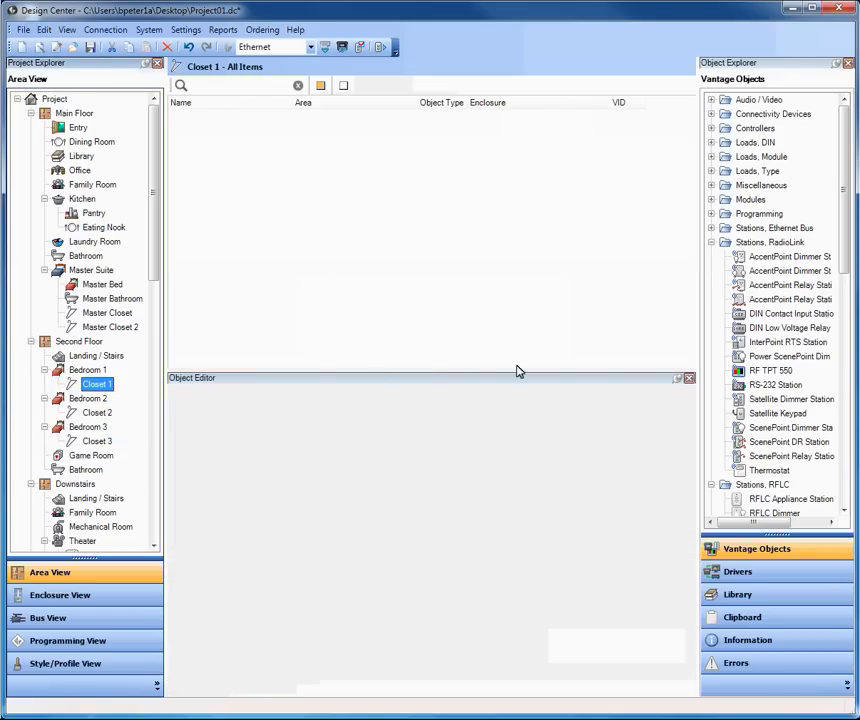
pyautogui.moveTo(847, 237); pyautogui.dragTo(847, 302)
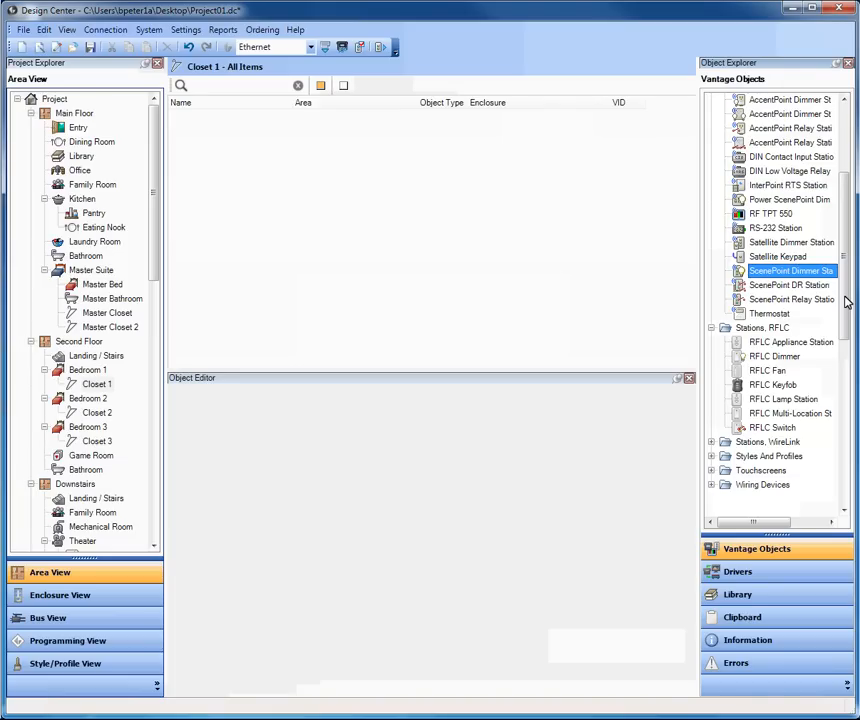
pyautogui.click(779, 358)
pyautogui.moveTo(777, 362); pyautogui.dragTo(110, 386)
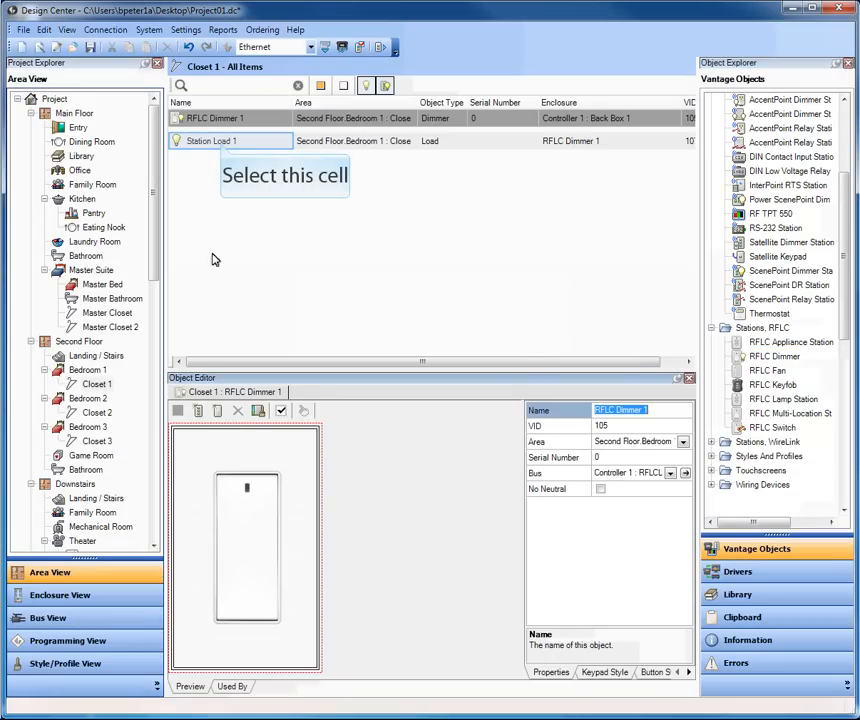
# - Rename the closet dimmer's Station Load 1 to Closet 1 Load
pyautogui.click(222, 147)
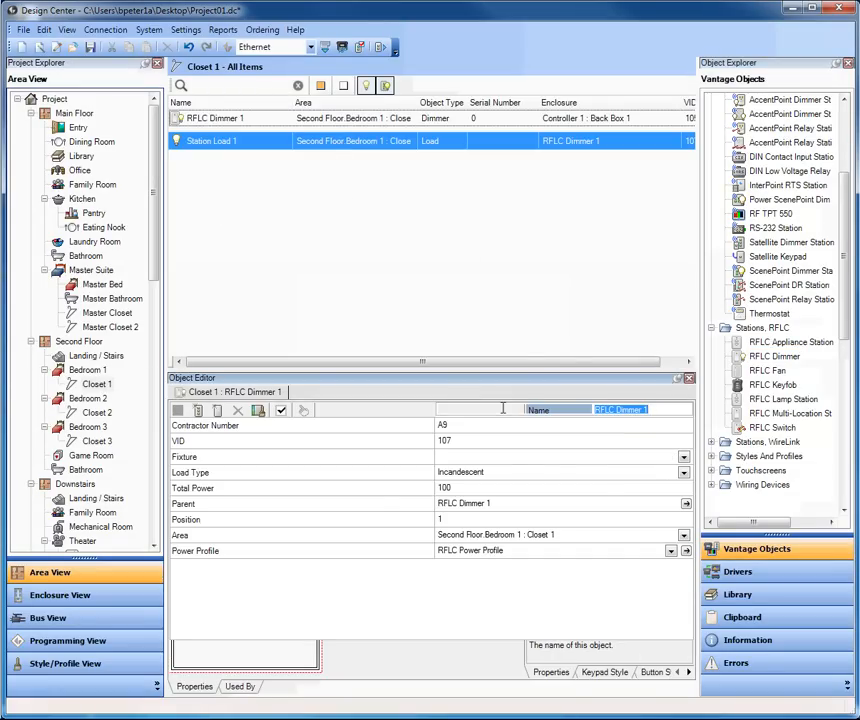
pyautogui.write('Closet Load')
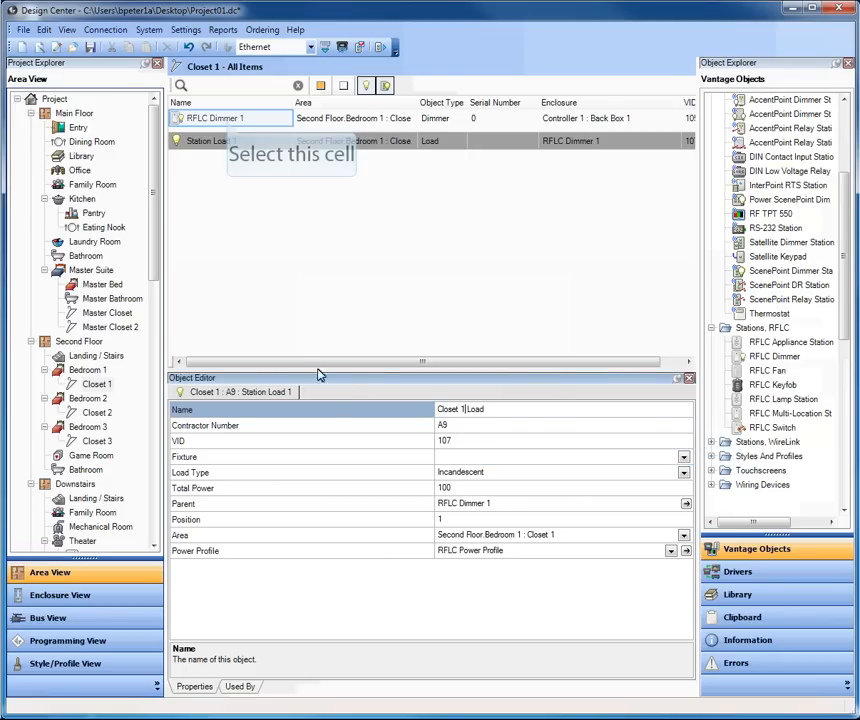
pyautogui.click(226, 120)
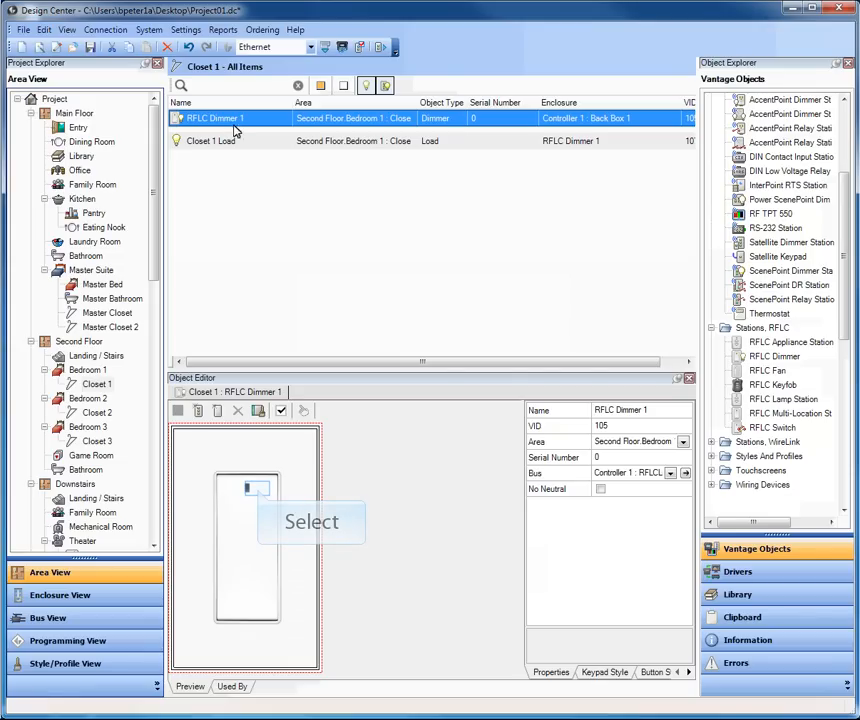
pyautogui.click(258, 494)
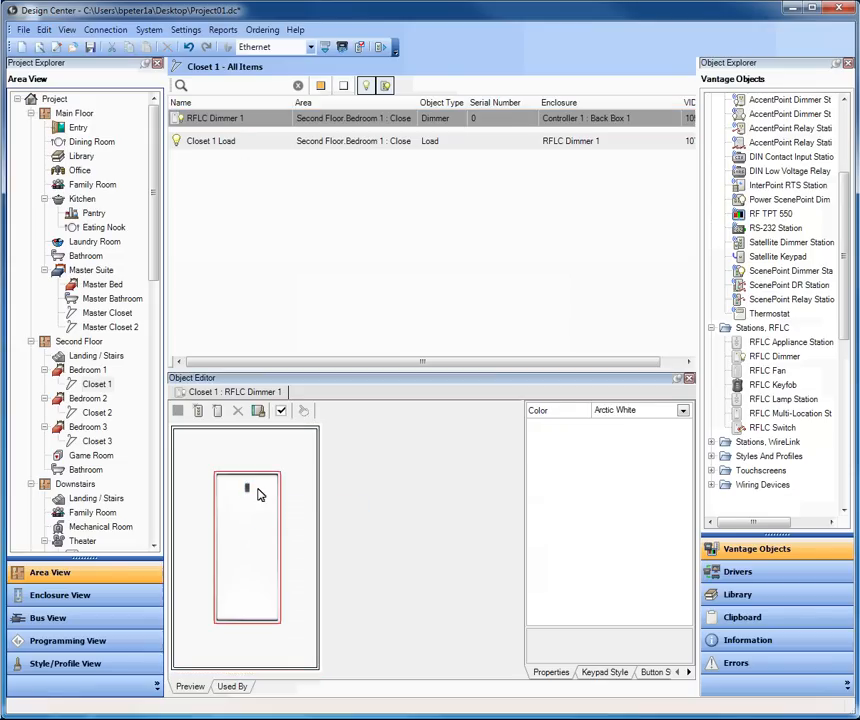